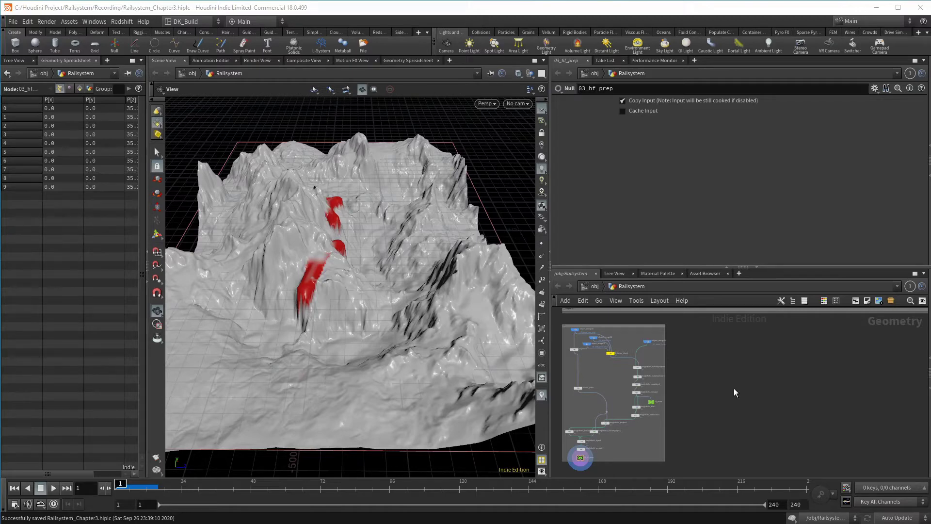
Duplicate the object merge of 01_selected_Terrain outside the network box and point the copy's Object 1 to 03_hf_prep.
scroll(657, 345, up, 5)
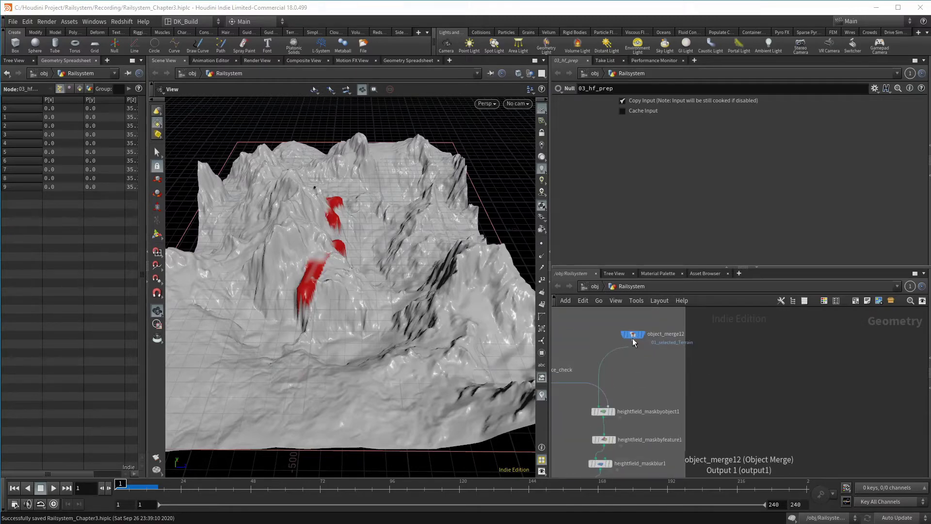
alt+drag(632, 338, 750, 341)
click(917, 127)
scroll(905, 136, down, 2)
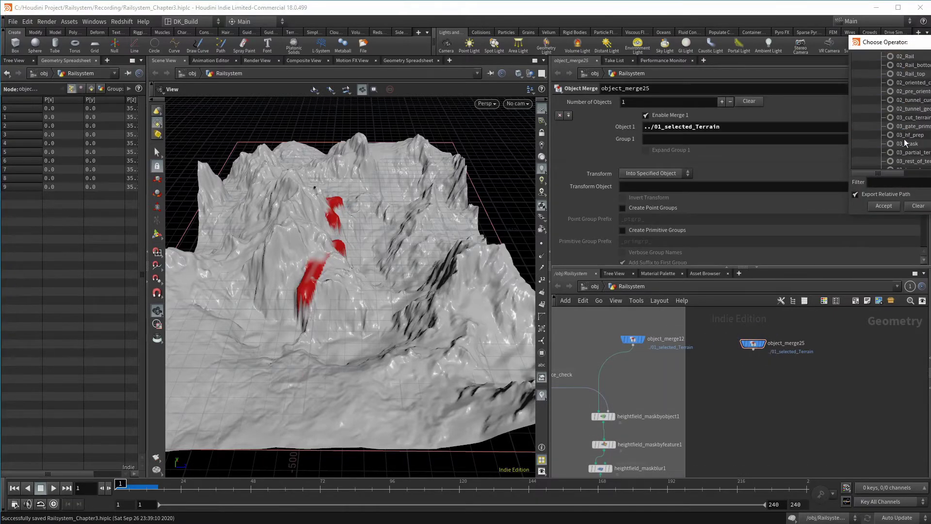
click(904, 138)
click(893, 207)
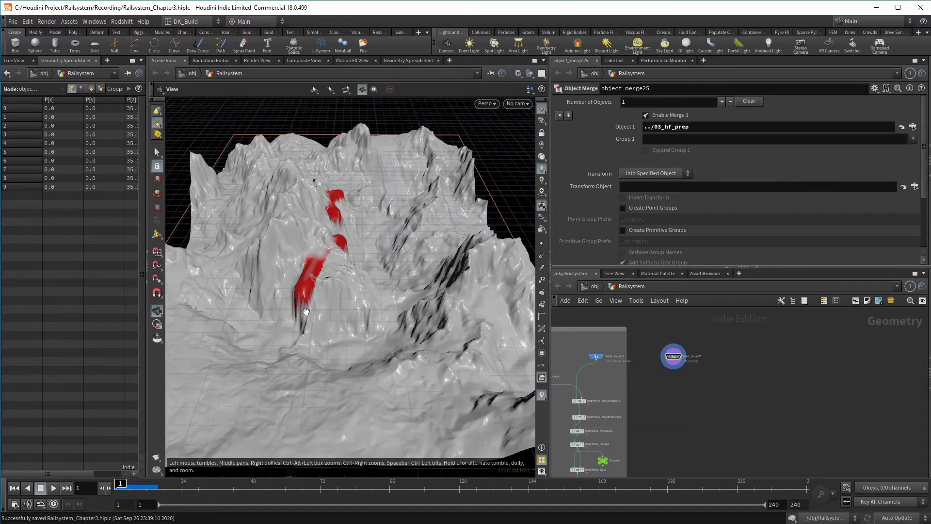
Add a HeightField Mask Blur node below the new object merge and display its result.
scroll(301, 310, up, 4)
drag(323, 281, 275, 274)
scroll(274, 275, down, 4)
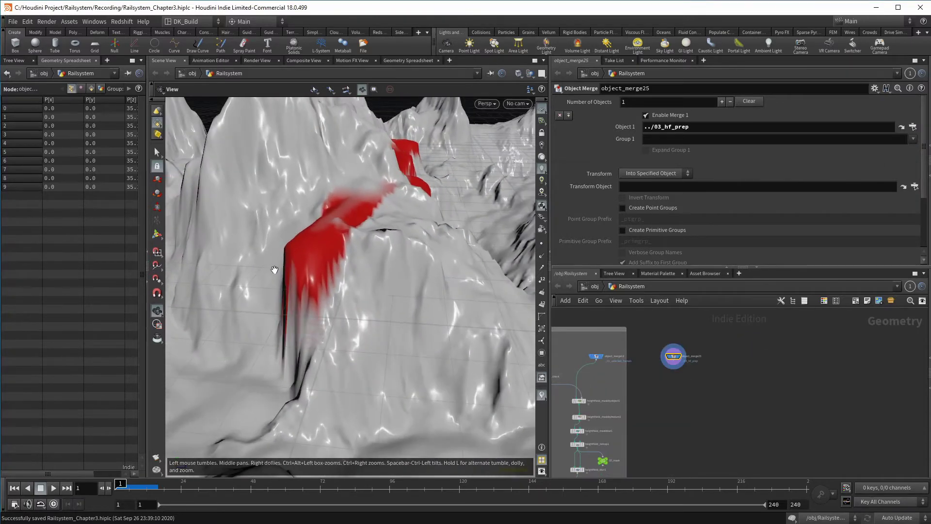
scroll(667, 349, up, 3)
click(664, 343)
key(Tab)
text(hf mas)
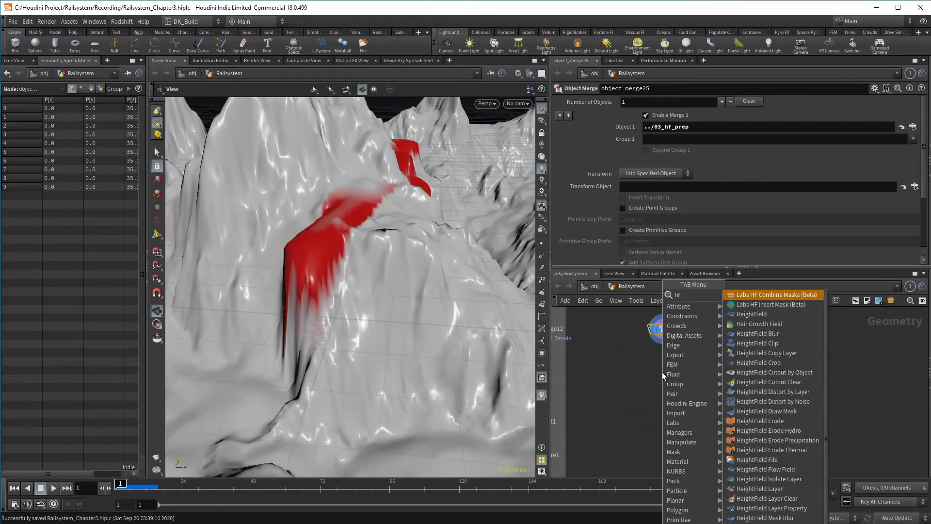
key(Down)
key(Down)
key(Down)
key(Return)
key(Return)
click(675, 359)
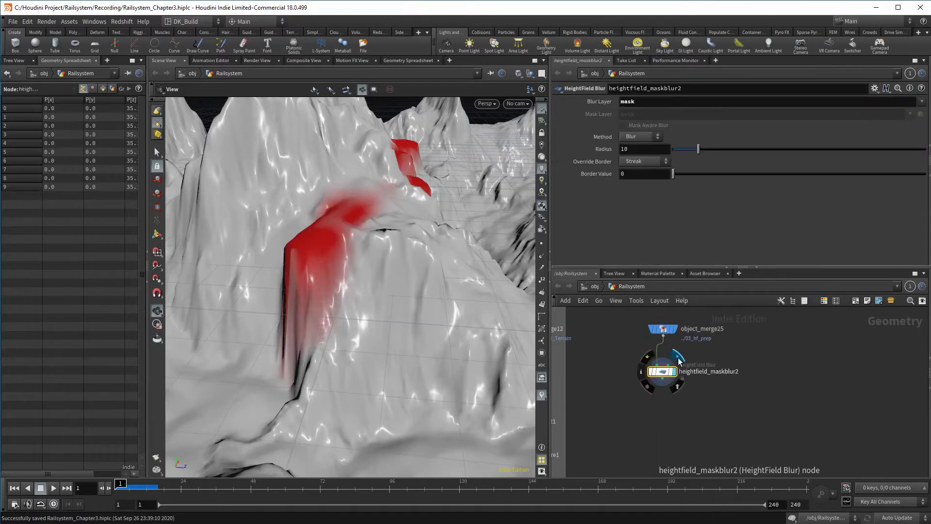
Set the mask blur's radius to 5 and inspect the blurred mask on the cliff.
drag(399, 260, 409, 277)
click(580, 150)
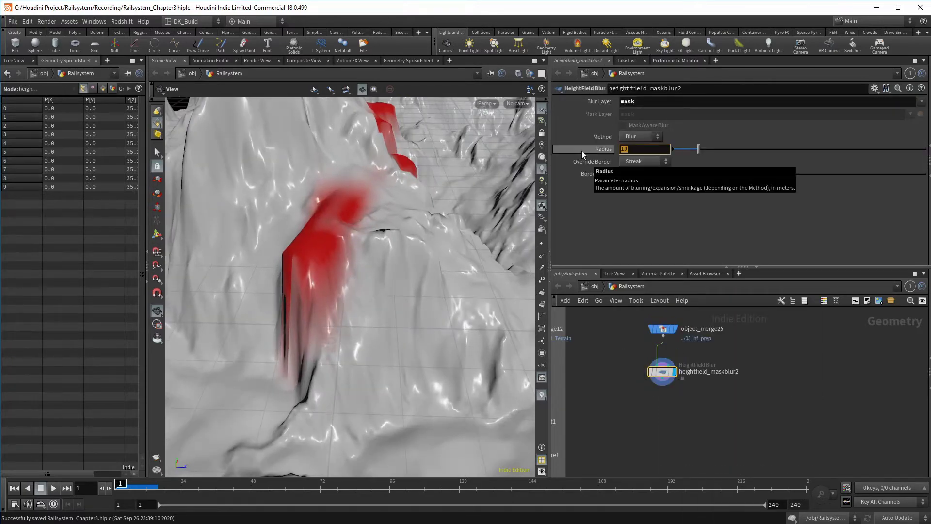
text(5)
key(Return)
drag(369, 186, 384, 279)
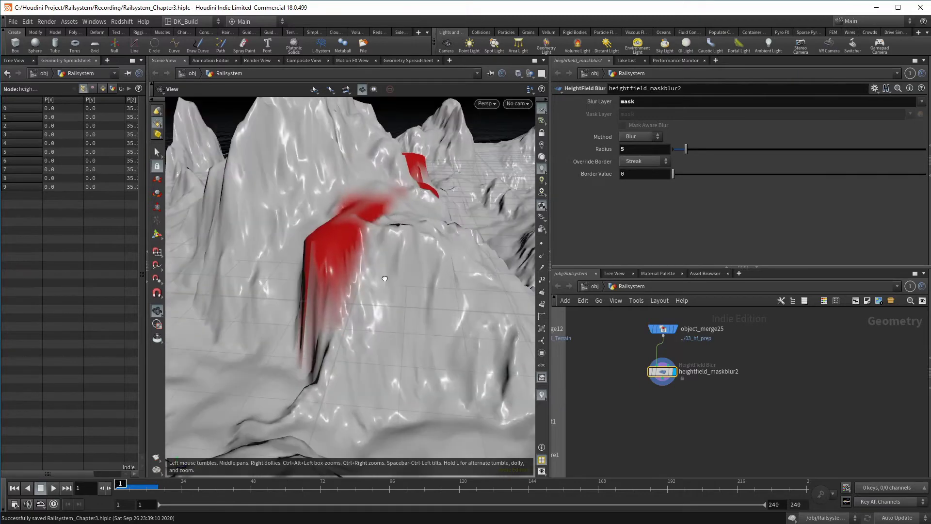
Add a HeightField Noise node after the mask blur, feeding the blur into both its terrain and mask inputs, and display it.
click(663, 379)
key(Tab)
text(hf noise)
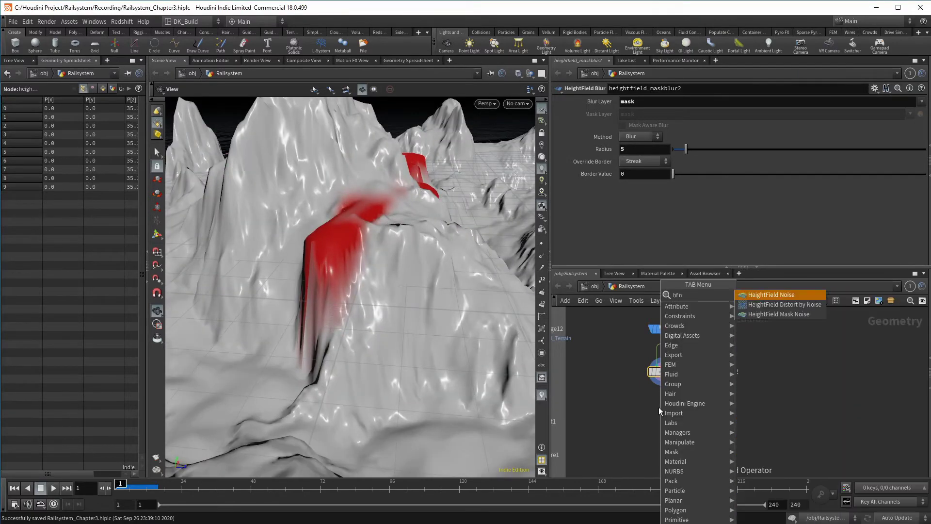
key(Return)
scroll(659, 407, up, 3)
click(663, 378)
click(666, 399)
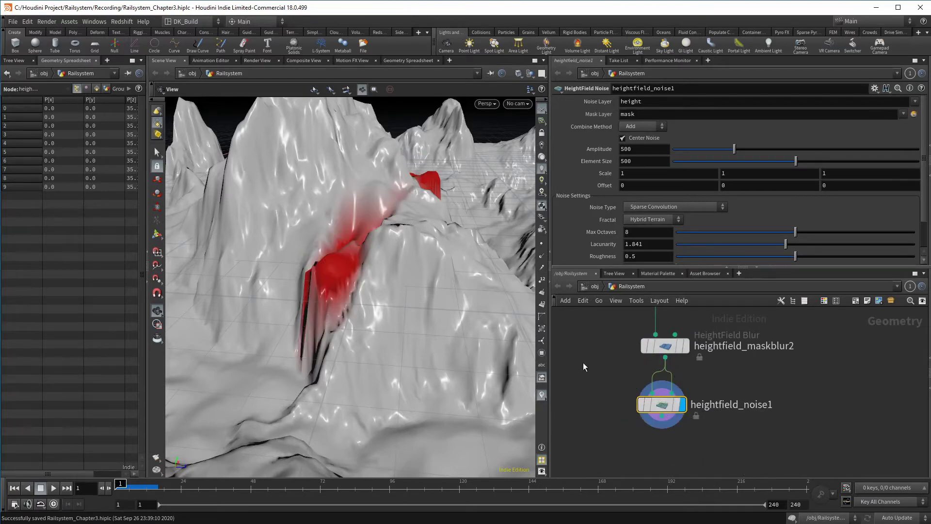
Set the height noise's amplitude to 15 and its element size to 30.
drag(428, 276, 441, 279)
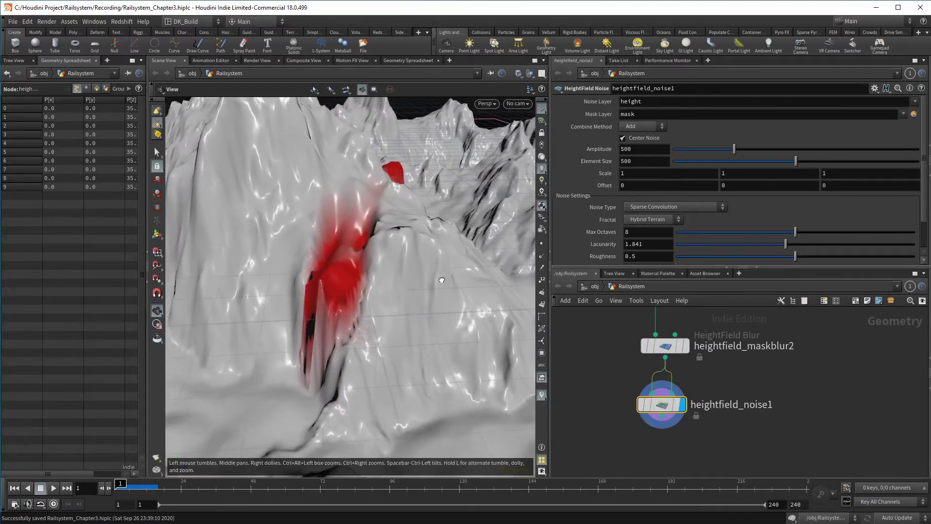
double_click(650, 149)
text(15)
key(Return)
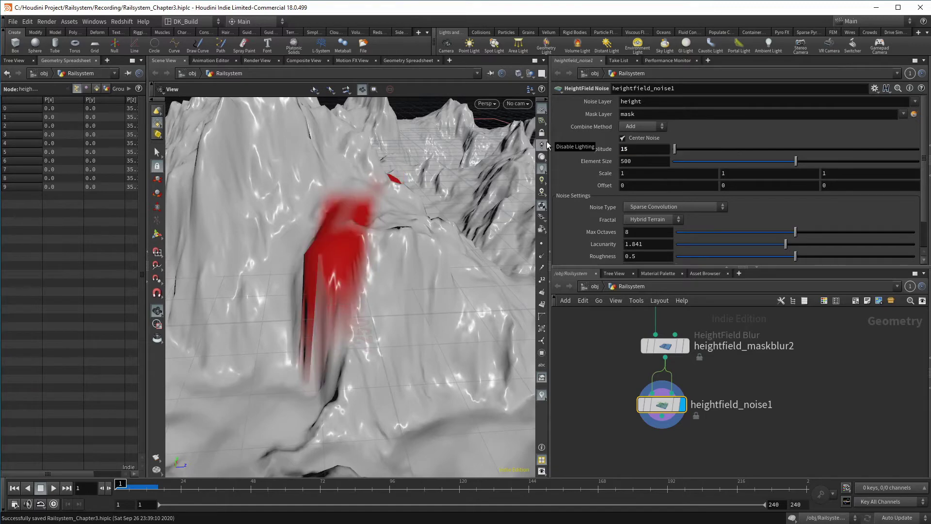
double_click(647, 161)
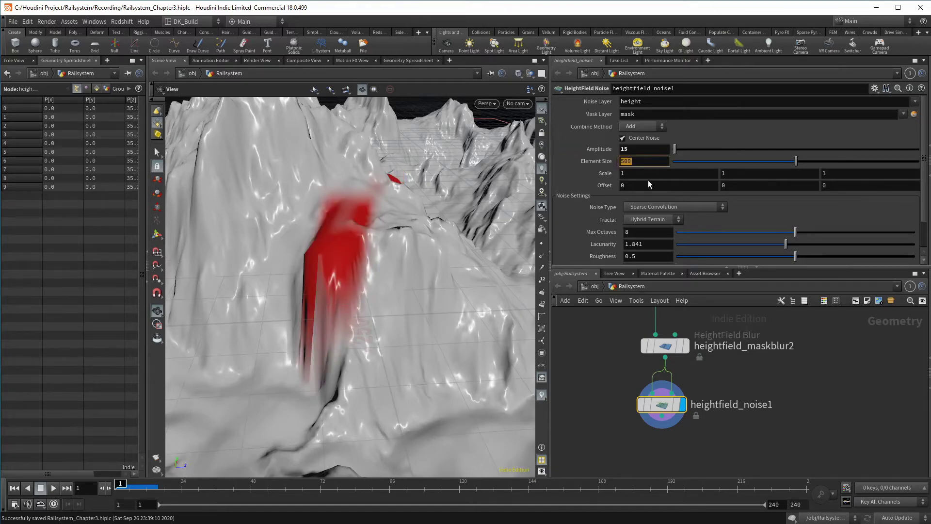
text(30)
key(Return)
Fine-tune the height noise to an amplitude of 20 and an element size of 16, checking the masked area.
mouse_move(349, 214)
mouse_down()
mouse_move(312, 214)
mouse_move(349, 202)
mouse_up()
drag(682, 165, 685, 164)
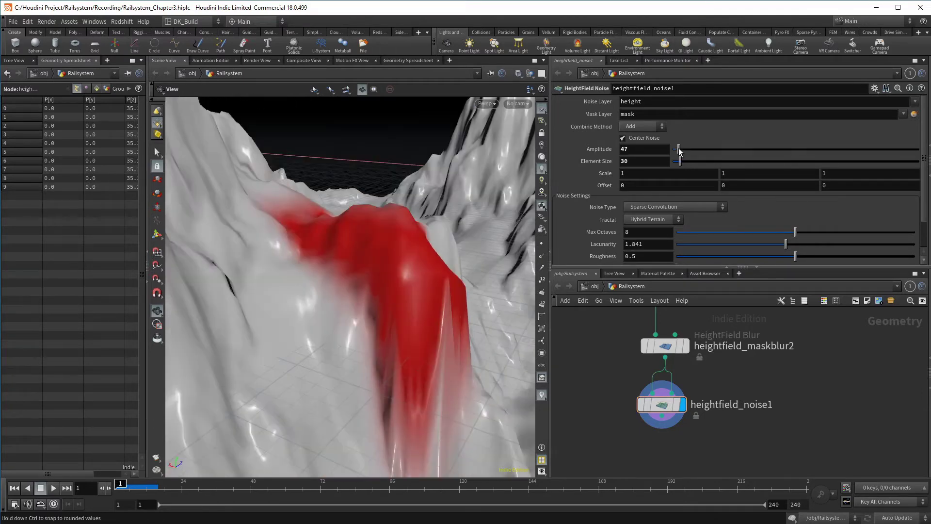
drag(678, 149, 677, 164)
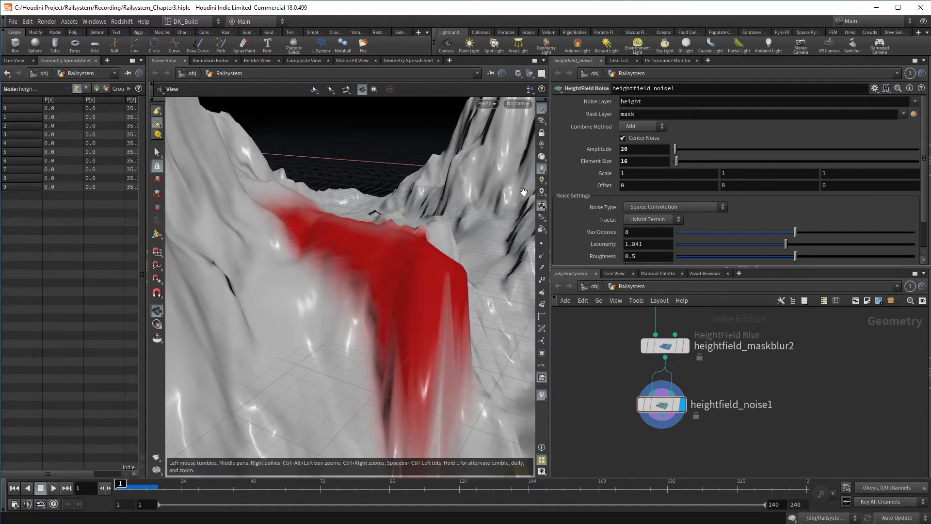
drag(503, 192, 473, 275)
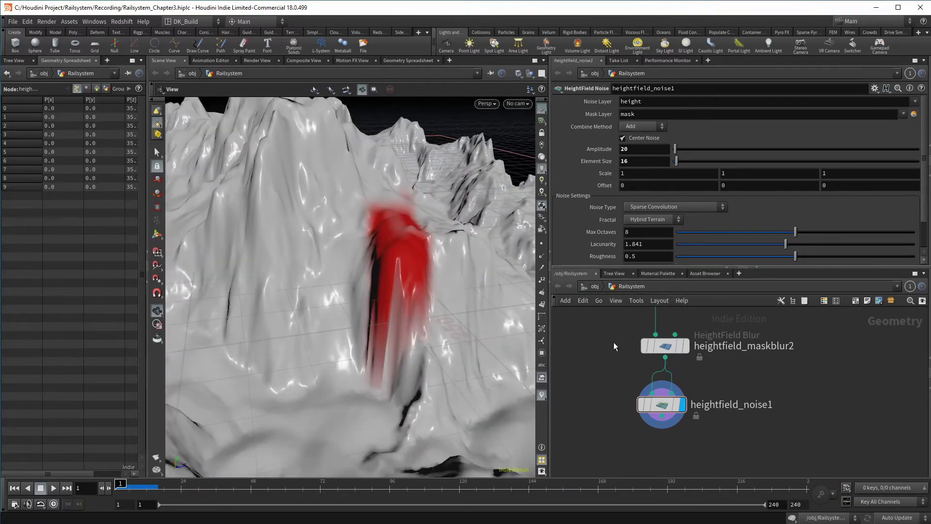
Add a HeightField Mask Clear node after the height noise and display the terrain without the mask.
middle_drag(695, 442, 701, 397)
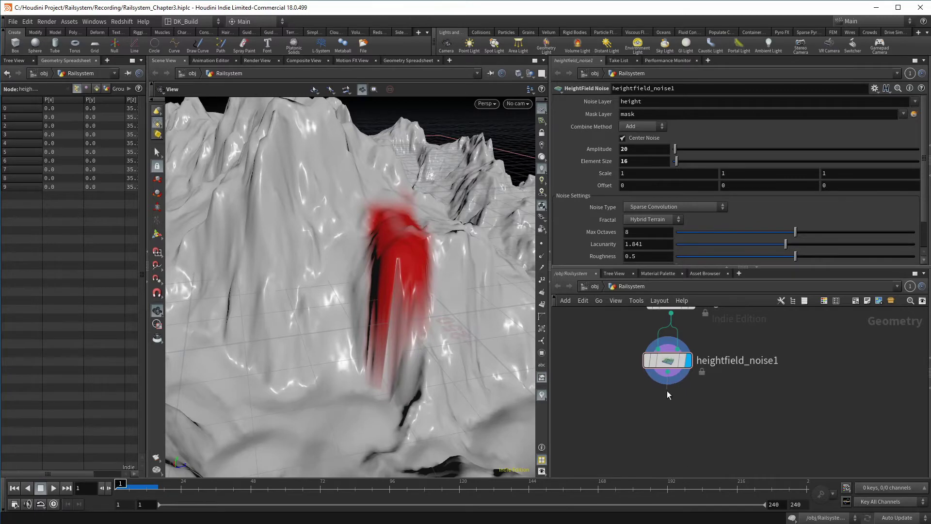
key(Tab)
text(mask c)
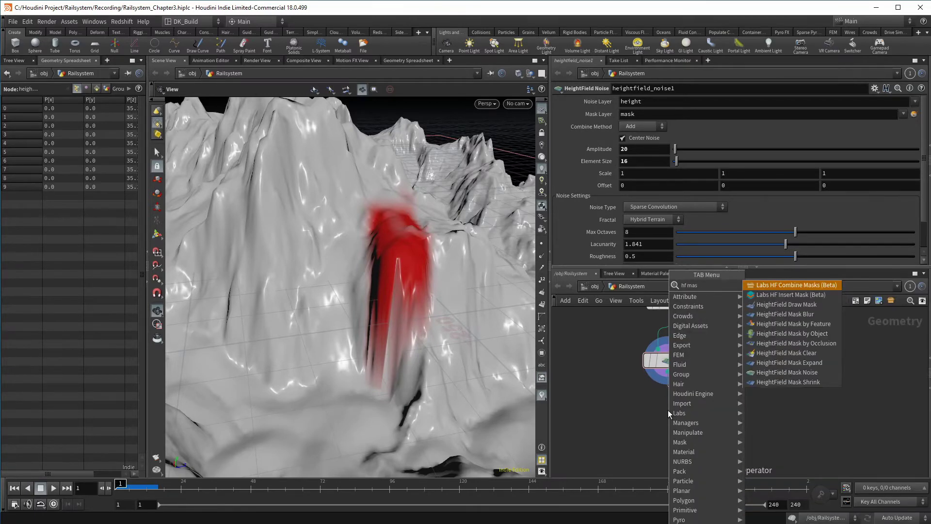
key(Down)
key(Return)
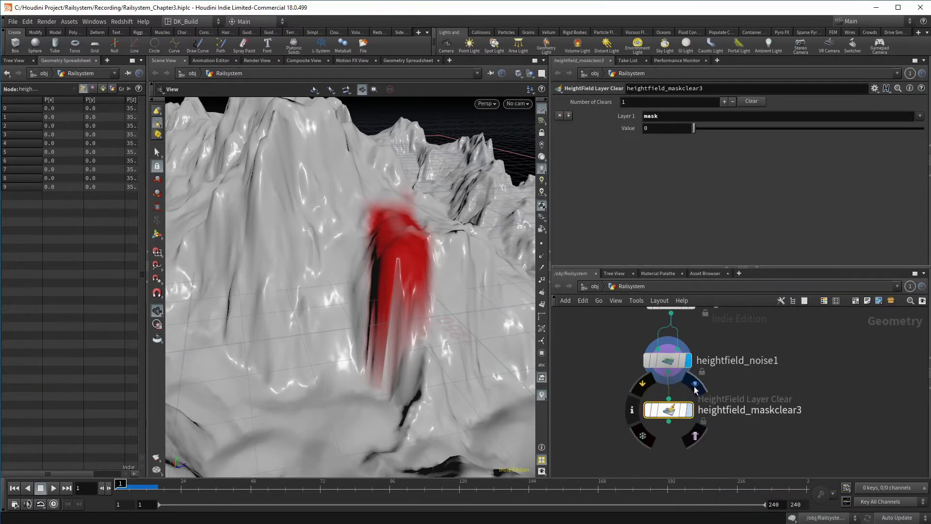
click(689, 409)
Add a HeightField Resample node after the mask clear, display it and align it under the node chain.
middle_drag(675, 449, 677, 402)
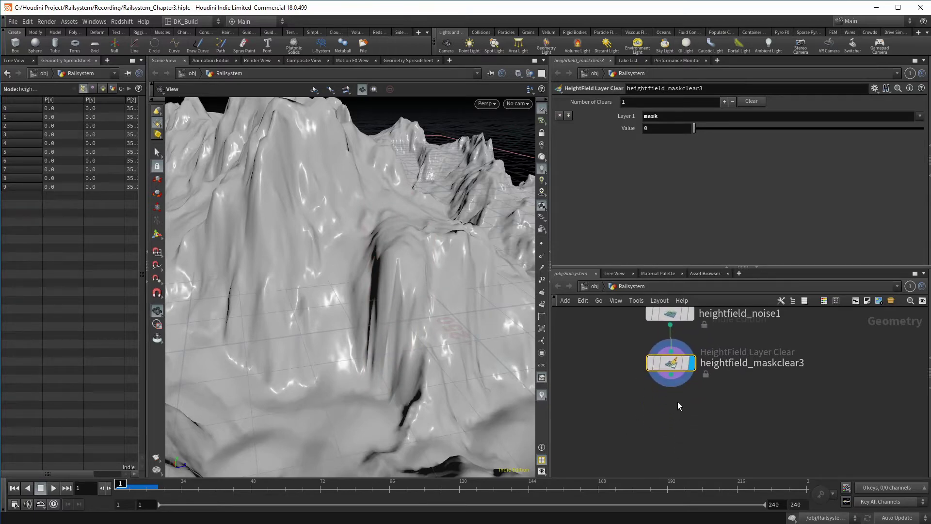
click(671, 375)
key(Tab)
text(hfres)
key(Return)
key(Return)
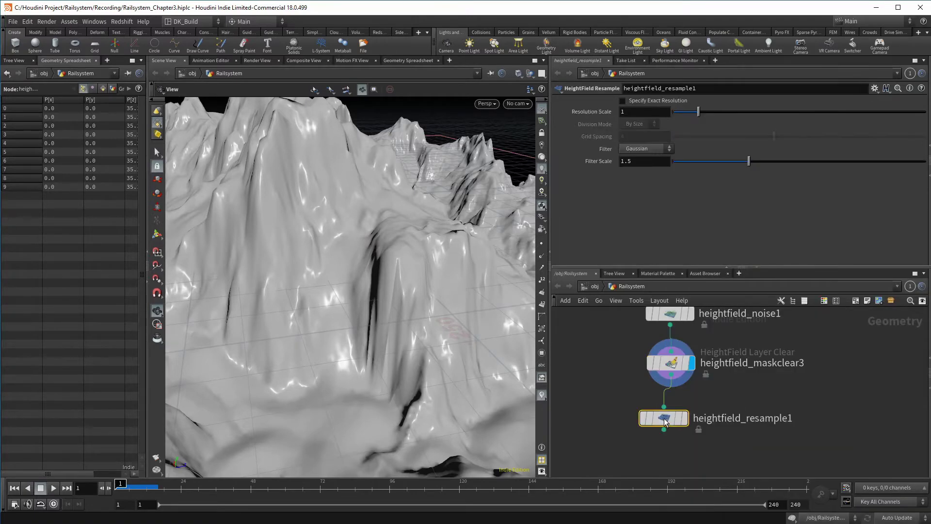
click(693, 409)
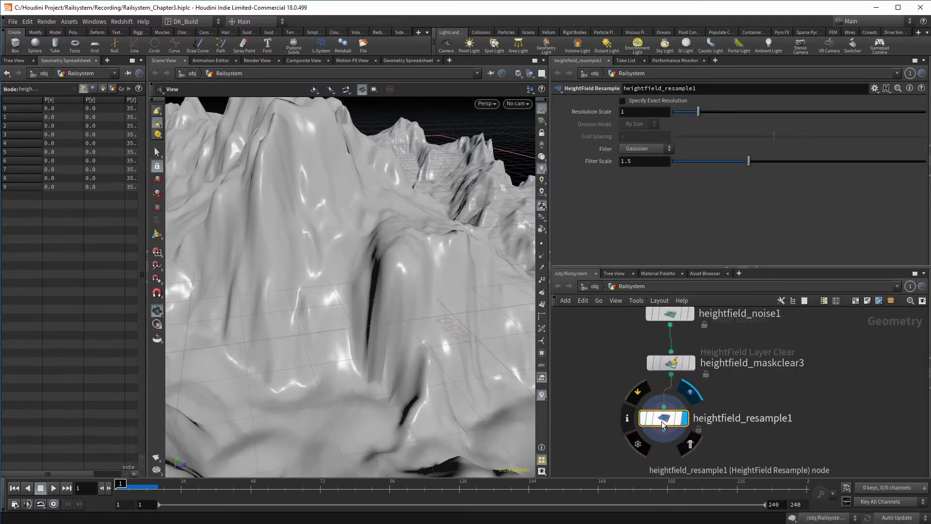
drag(665, 418, 672, 423)
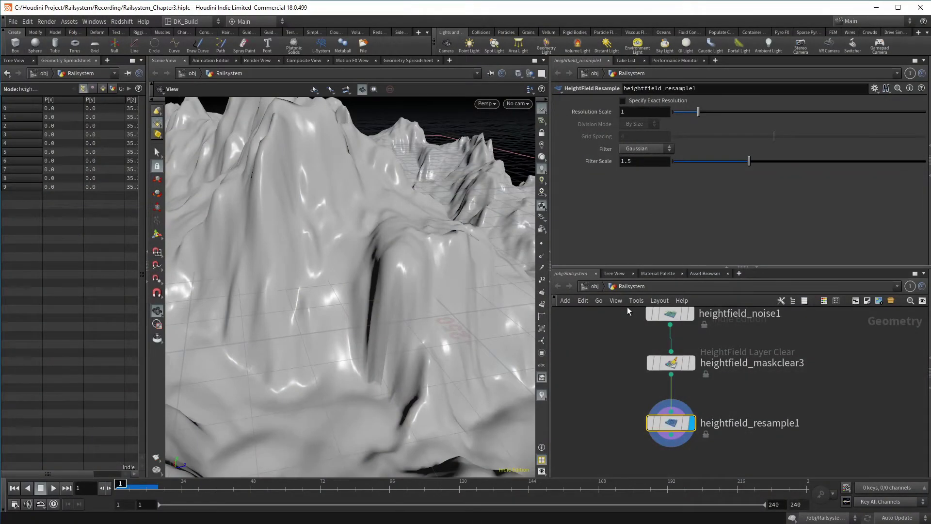
Set the resample's Resolution Scale to 3 and inspect the terrain.
double_click(633, 111)
text(3)
key(Return)
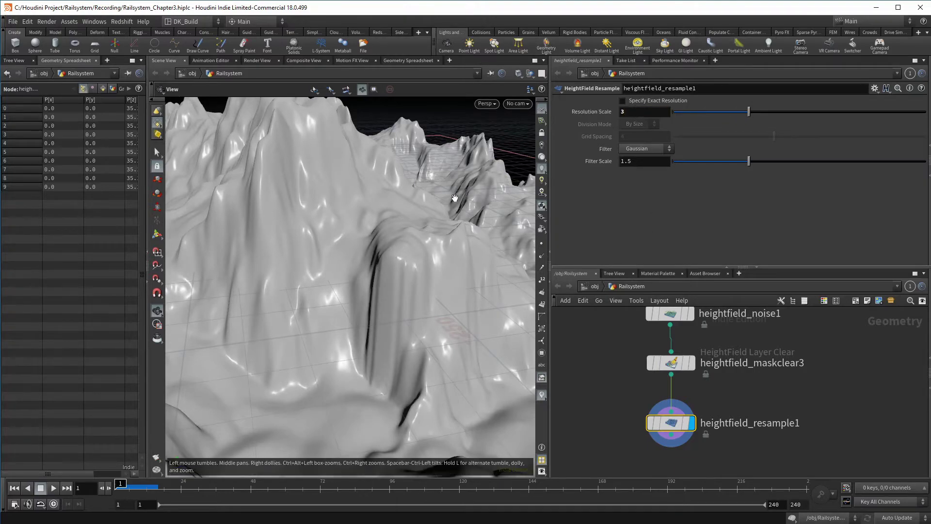
drag(454, 198, 360, 252)
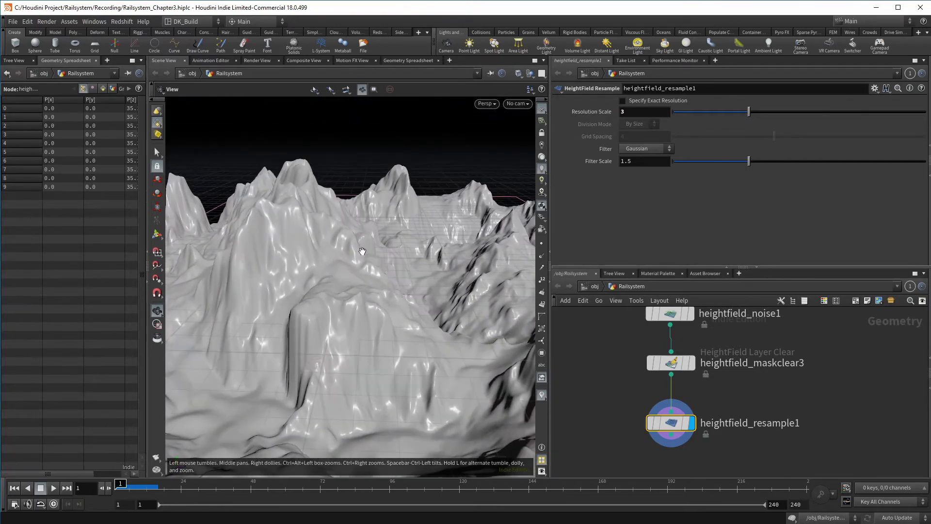
Add a HeightField Distort by Noise node after the resample and display its result.
middle_drag(680, 455, 670, 399)
click(670, 399)
key(Tab)
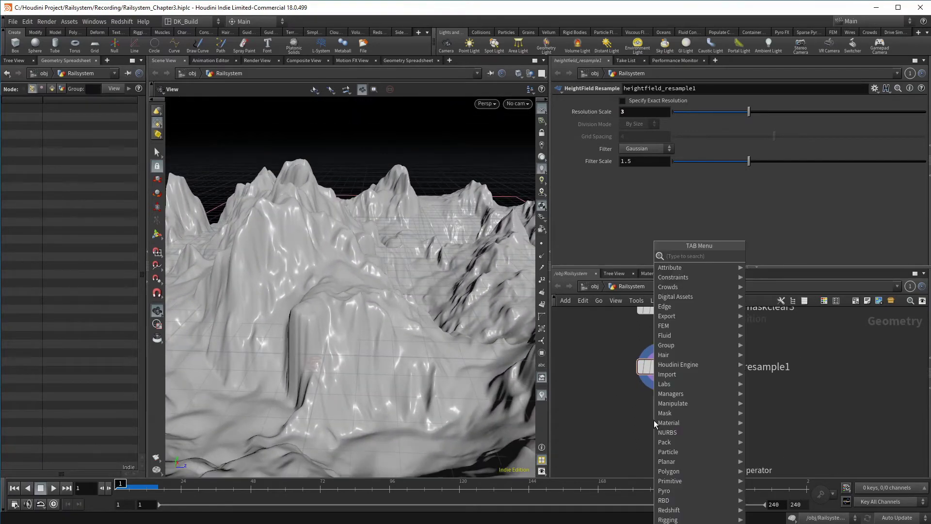
text(hf dis)
key(Down)
key(Return)
click(654, 420)
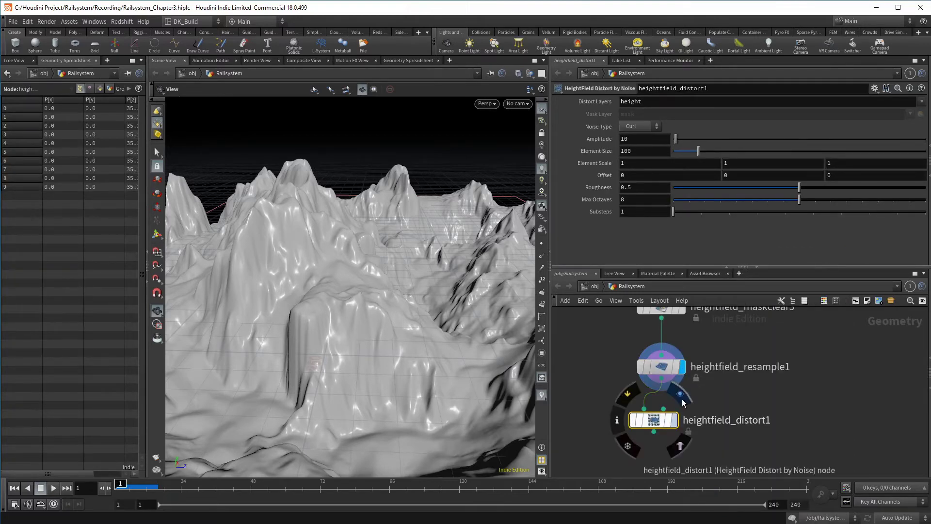
click(674, 420)
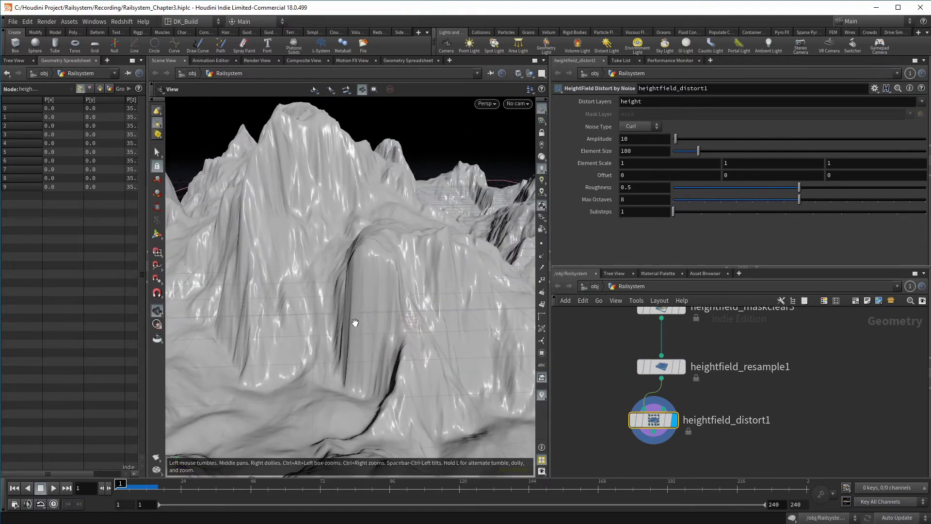
Adjust the distortion's element size to 42.1 while comparing the effect on the cliffs.
drag(699, 152, 685, 153)
mouse_move(370, 272)
mouse_down()
mouse_move(370, 304)
mouse_move(370, 286)
mouse_up()
middle_drag(648, 151, 711, 158)
drag(427, 252, 356, 240)
middle_drag(627, 150, 279, 138)
drag(329, 242, 480, 187)
middle_drag(649, 152, 699, 153)
Add a HeightField Erode node directly after the distort node.
middle_drag(682, 454, 695, 384)
click(666, 367)
key(Tab)
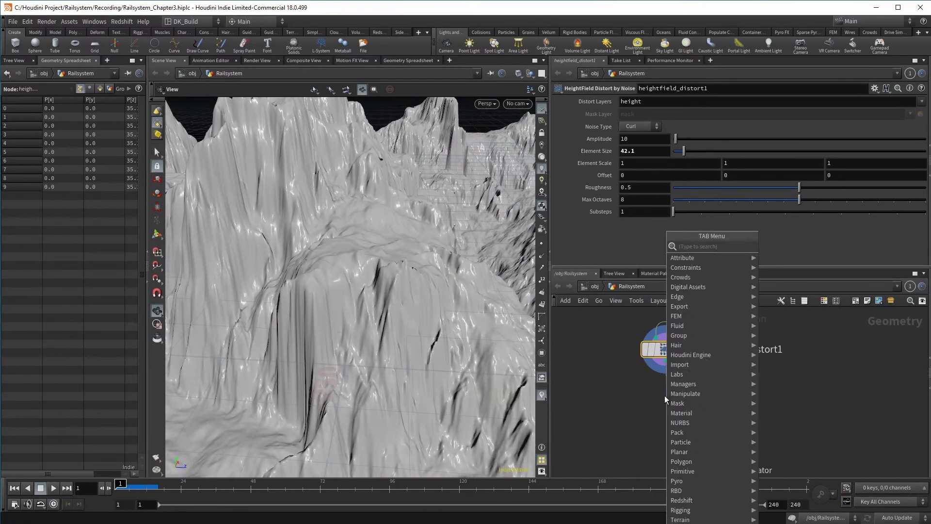
text(hfer)
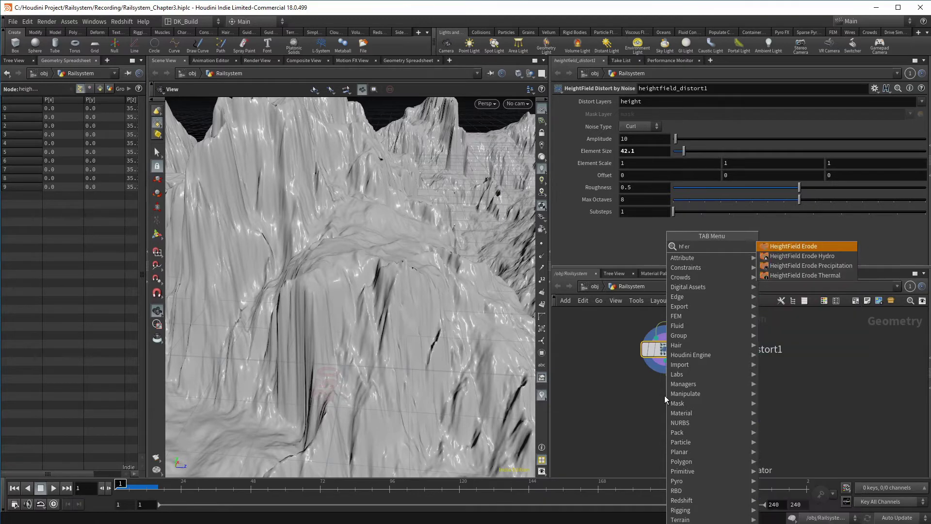
key(Return)
click(664, 395)
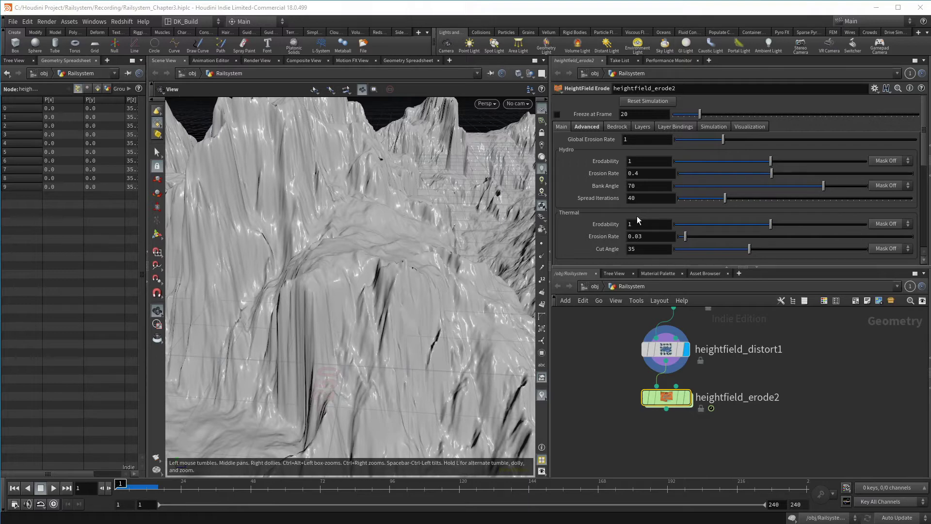
Set the erosion's thermal Erodability to .5 and Cut Angle to 60, and bring up its advanced erosion settings.
mouse_move(611, 226)
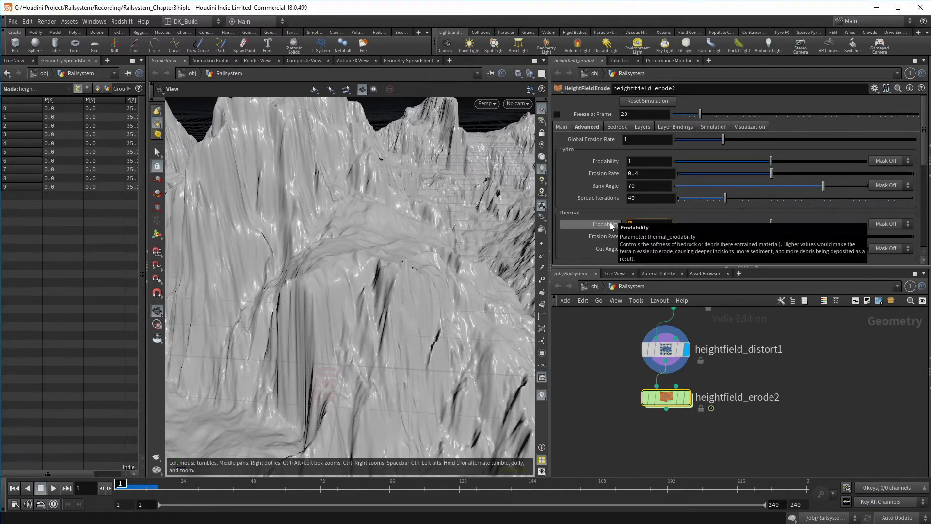
key(Return)
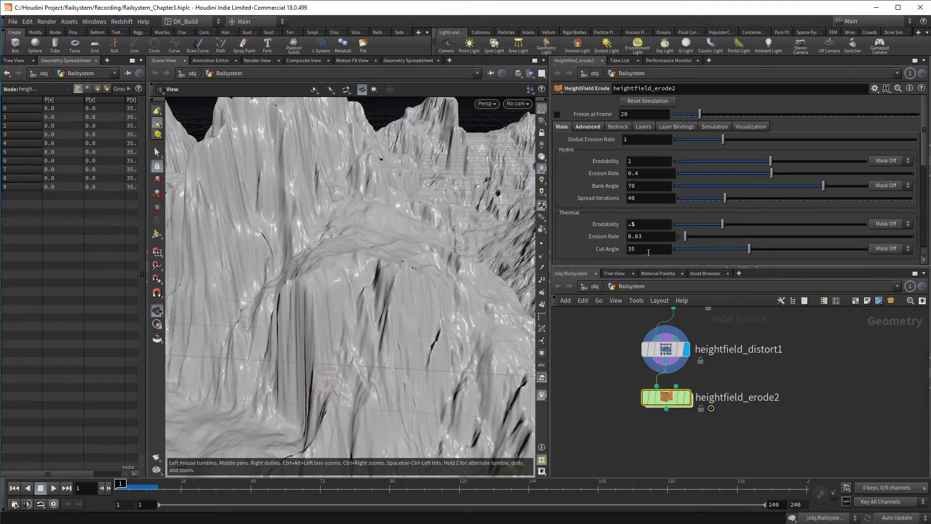
double_click(643, 251)
text(60)
key(Return)
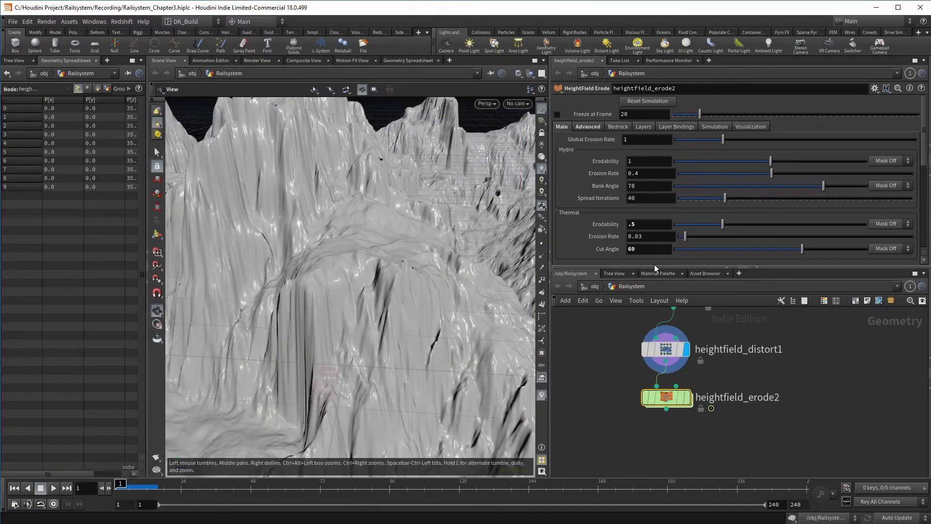
click(588, 127)
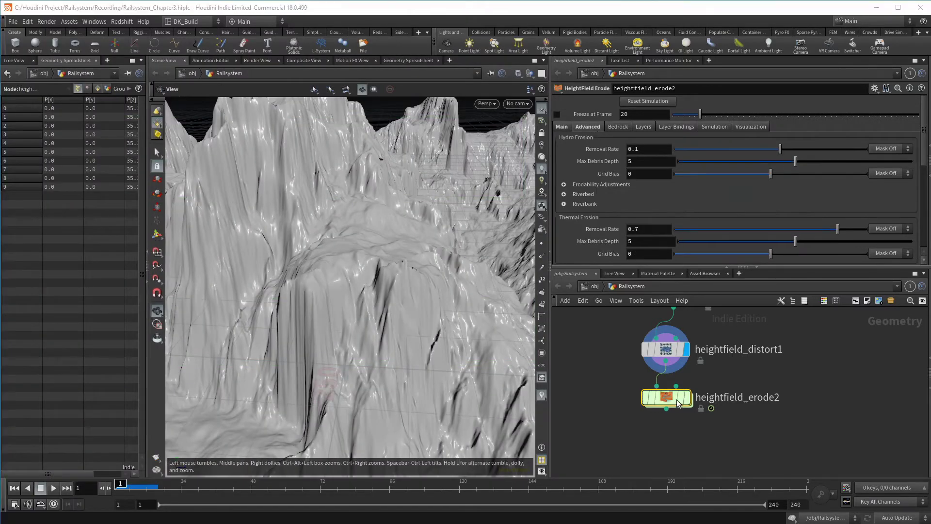
Display the erode node's result and compute the elevation range for its height visualization.
click(693, 378)
scroll(407, 395, down, 5)
scroll(399, 393, up, 1)
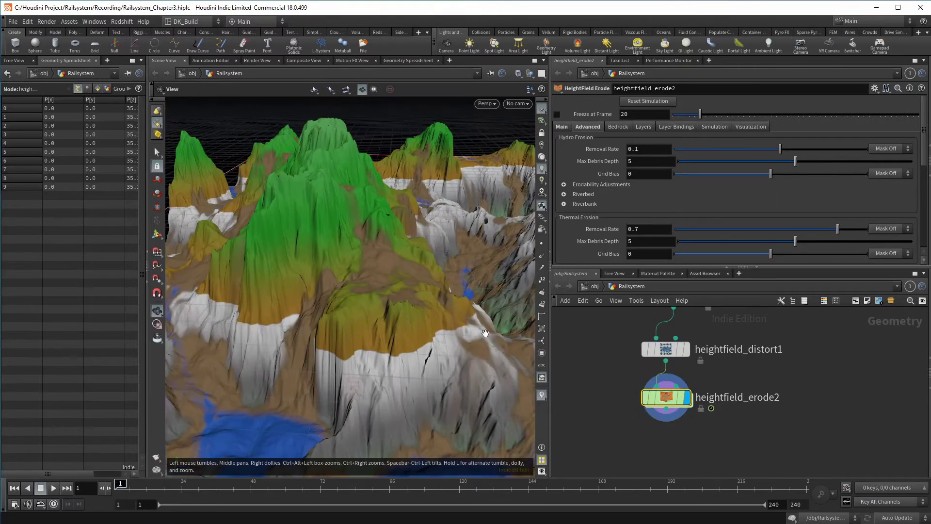
click(750, 126)
click(647, 162)
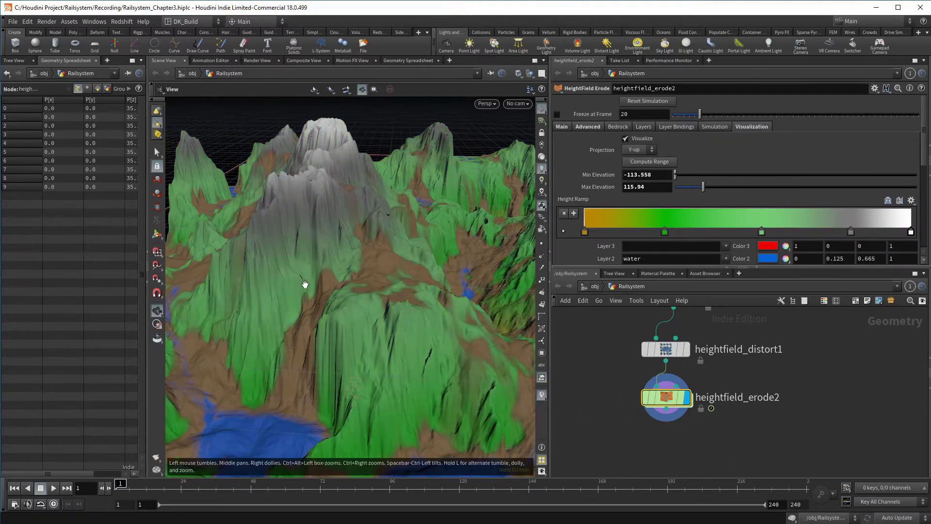
Play the erosion simulation to frame 18, inspect the terrain, and freeze the erosion output at frame 15.
scroll(305, 281, up, 3)
click(54, 488)
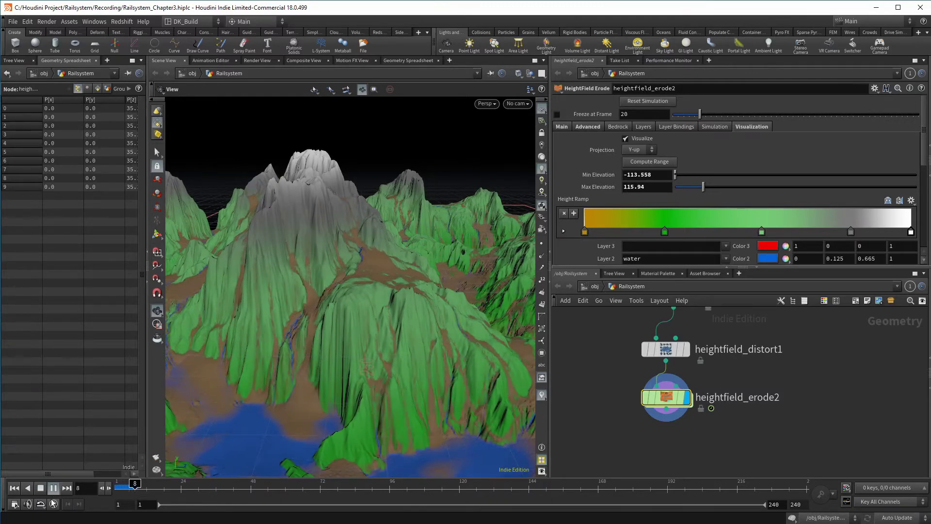
click(54, 488)
drag(289, 394, 274, 348)
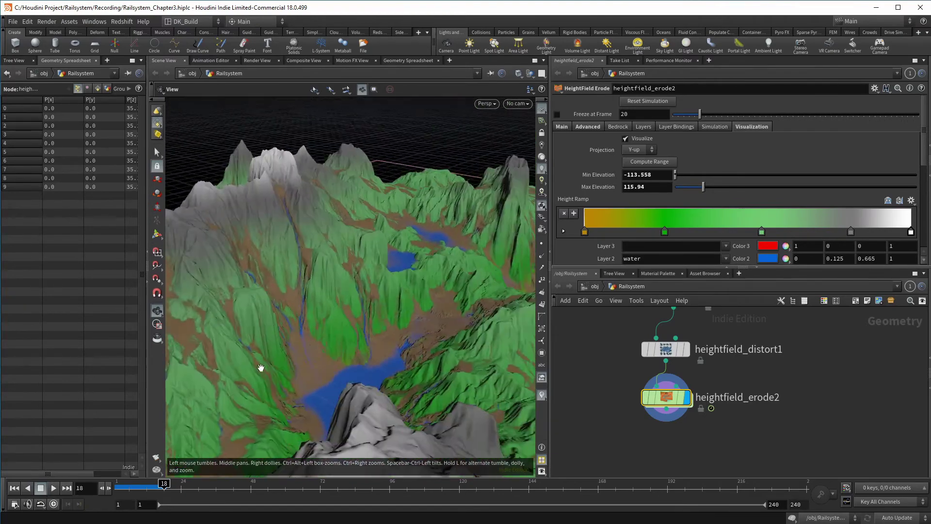
drag(260, 368, 444, 270)
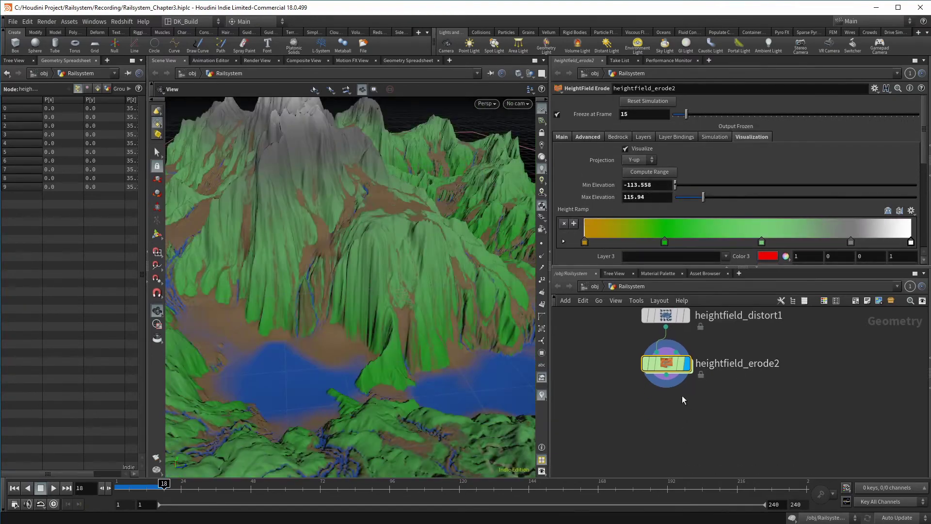
Add a HeightField Slump node after the erode node and display its result.
key(Tab)
text(slu)
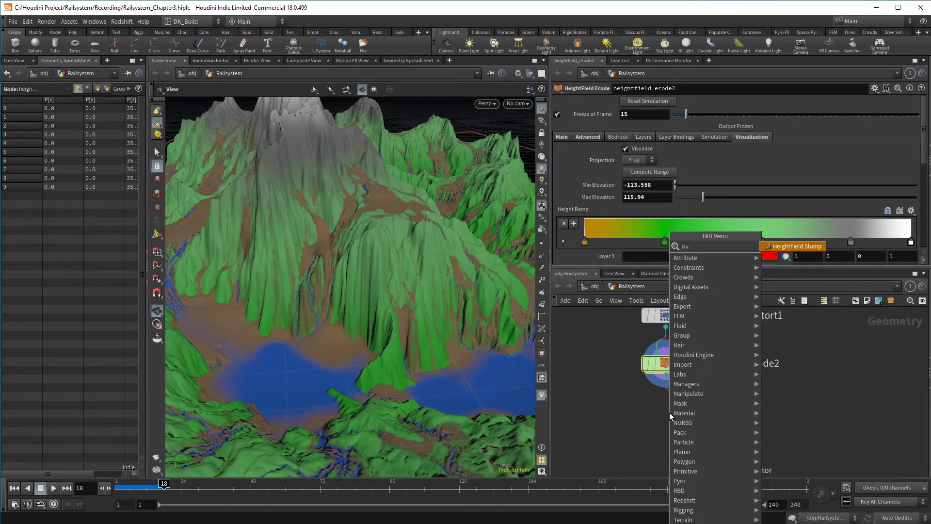
key(Return)
click(669, 412)
mouse_move(703, 394)
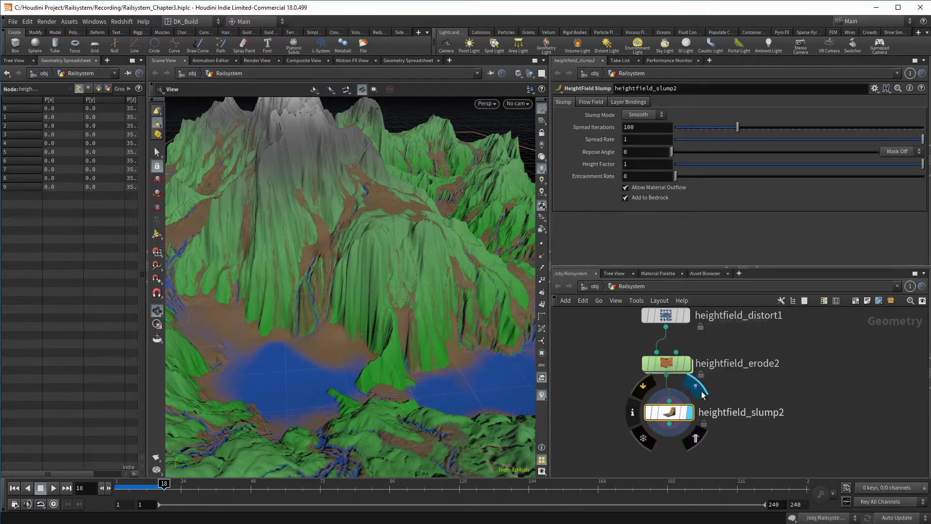
Reduce the slump to 3 Spread Iterations with a Height Factor of 0.3.
click(629, 102)
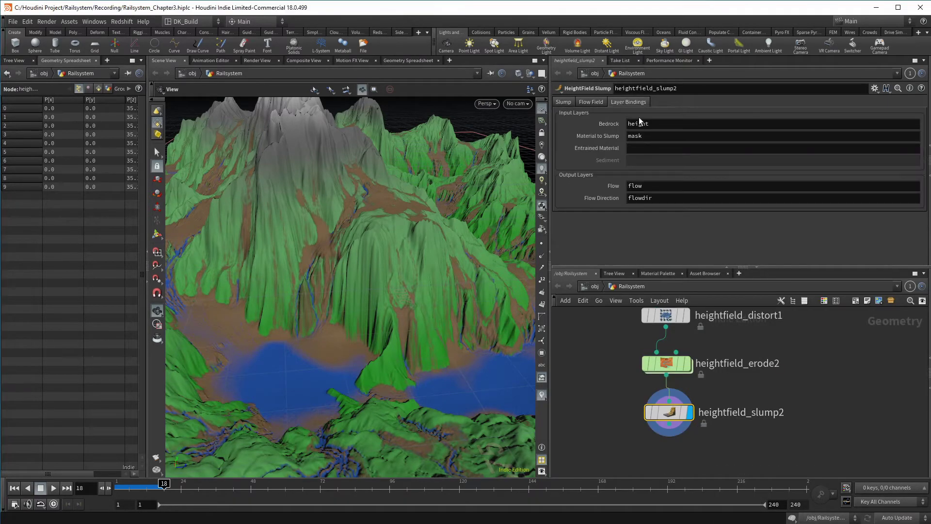
click(563, 102)
drag(737, 127, 682, 131)
middle_drag(661, 165, 626, 163)
middle_drag(646, 127, 667, 121)
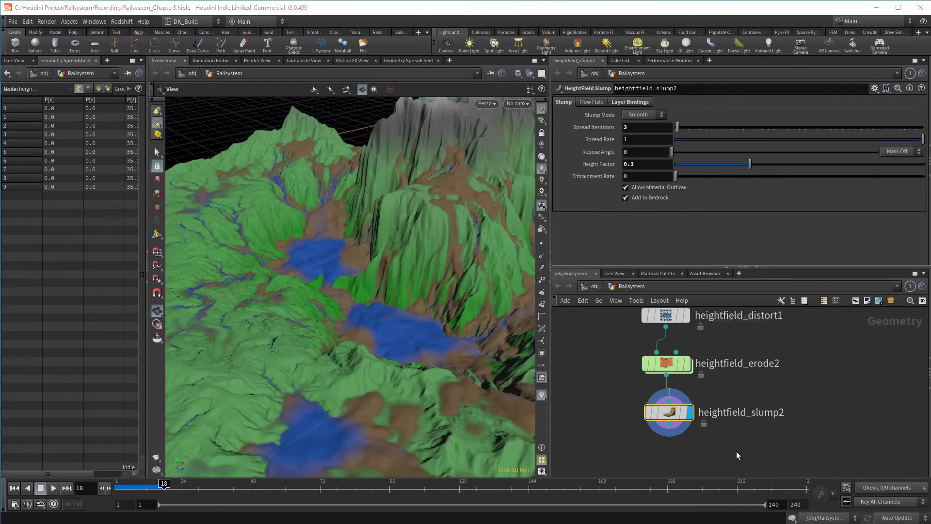
Add a HeightField Distort by Noise node after the slump node and display its result.
middle_drag(703, 445, 705, 397)
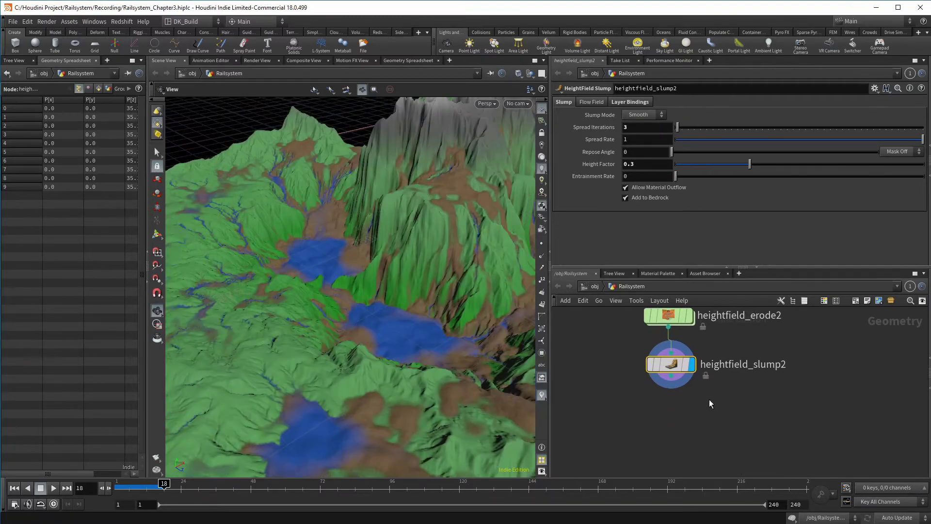
key(Tab)
mouse_move(728, 393)
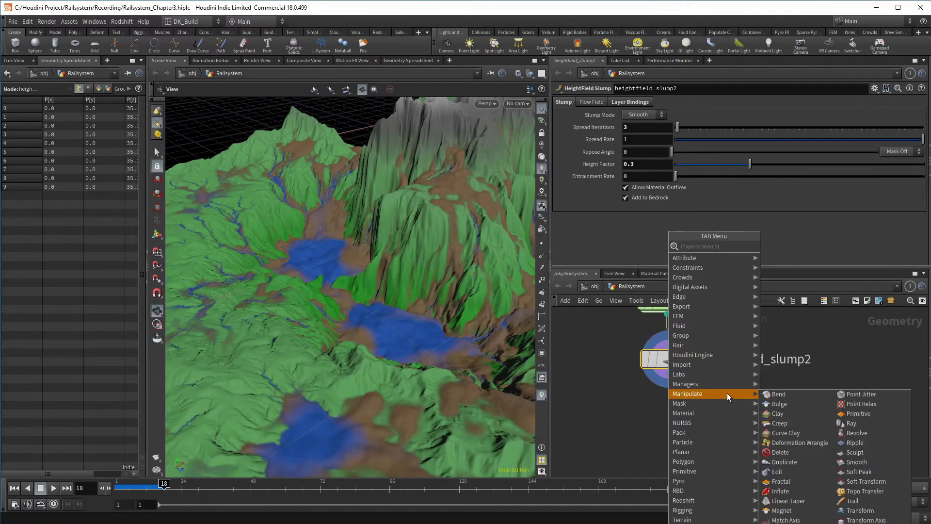
text(hfd)
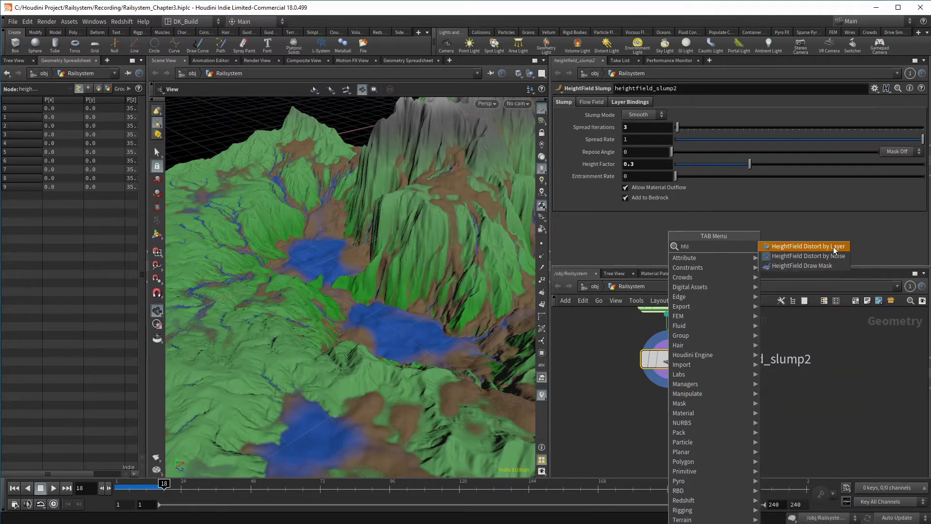
click(827, 254)
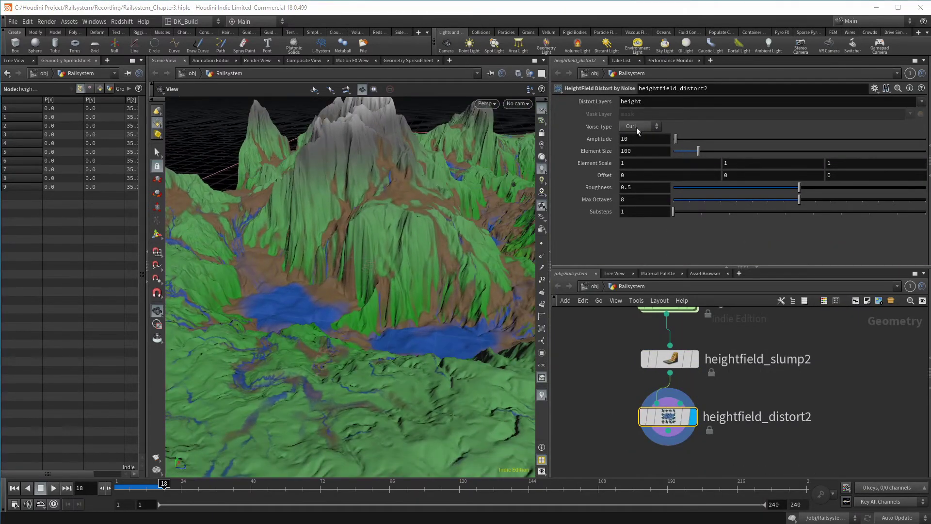
Set the new distortion to Simplex noise with Amplitude 2, Element Size 2 and Max Octaves 2.
click(636, 127)
click(633, 136)
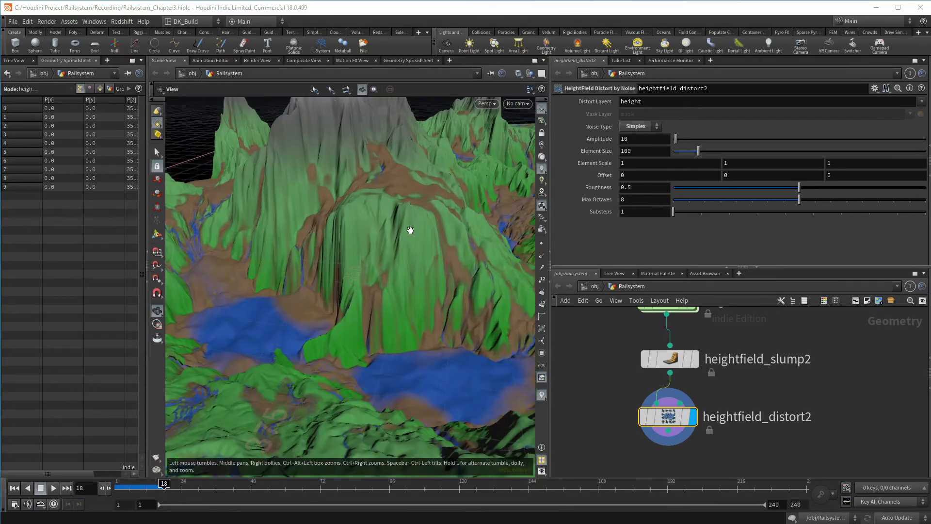
drag(697, 151, 678, 151)
click(661, 143)
text(2)
click(652, 154)
text(2)
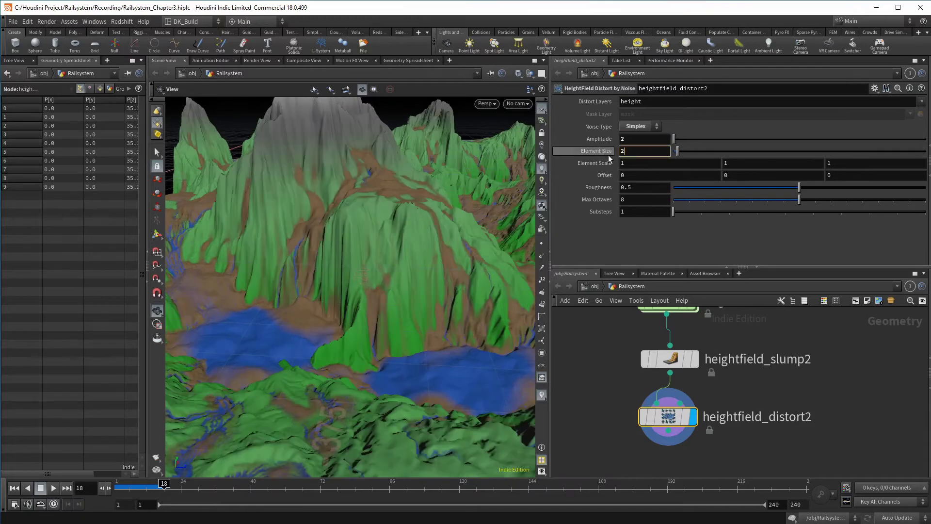
drag(799, 199, 709, 201)
drag(340, 337, 370, 318)
drag(517, 372, 464, 374)
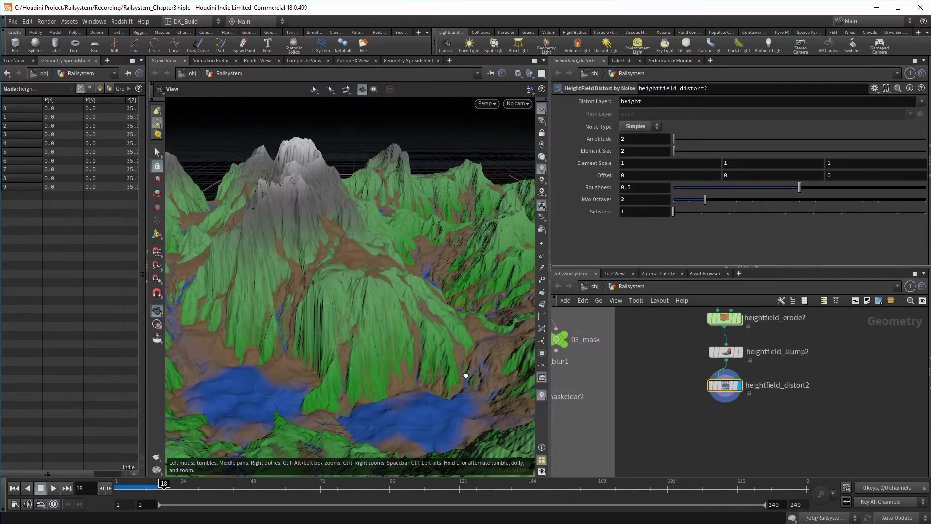
Change the highest colour of the erode node's height ramp to light grey.
middle_drag(664, 354, 655, 398)
scroll(718, 376, up, 2)
click(712, 356)
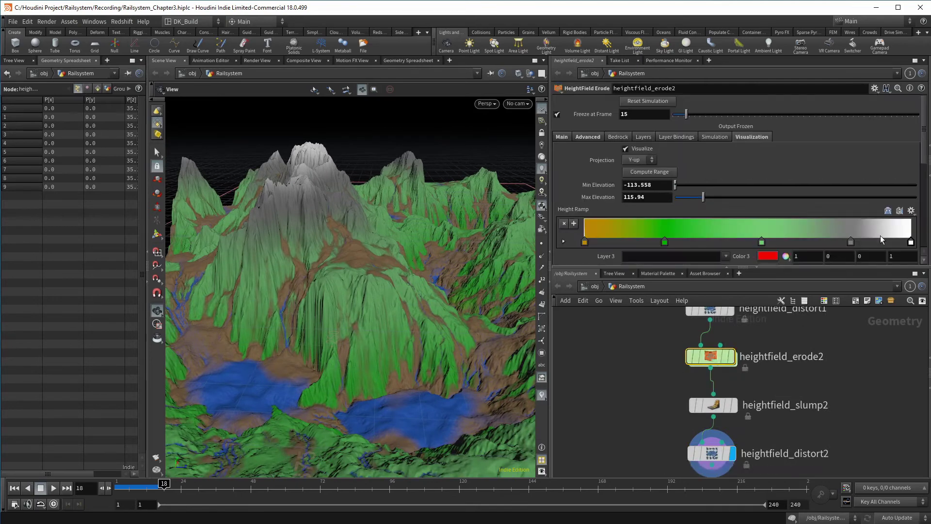
scroll(906, 231, down, 1)
double_click(911, 230)
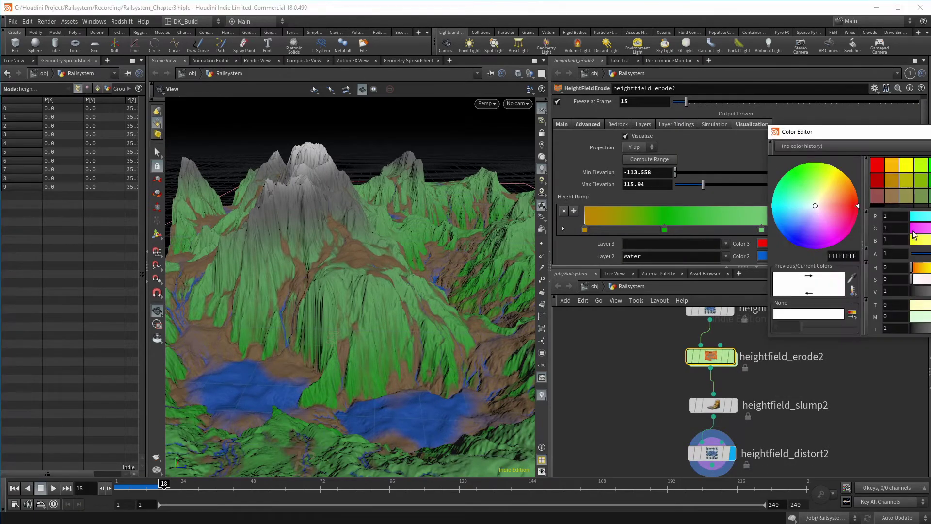
drag(825, 339, 802, 339)
click(860, 139)
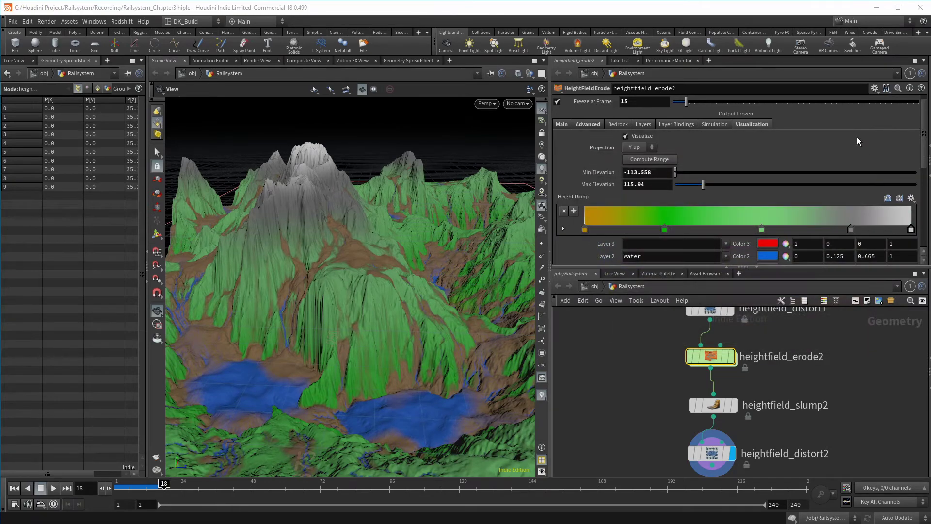
Reposition the intermediate keys of the height ramp and recolour the lowest key to a pale tan.
click(869, 230)
drag(761, 230, 754, 287)
drag(665, 230, 655, 295)
double_click(583, 228)
drag(807, 288, 829, 276)
click(859, 139)
Recolour the height ramp's second key to a muted olive brown and the middle key to a reddish brown.
double_click(645, 223)
drag(783, 284, 763, 284)
click(860, 125)
double_click(734, 225)
drag(756, 195, 785, 195)
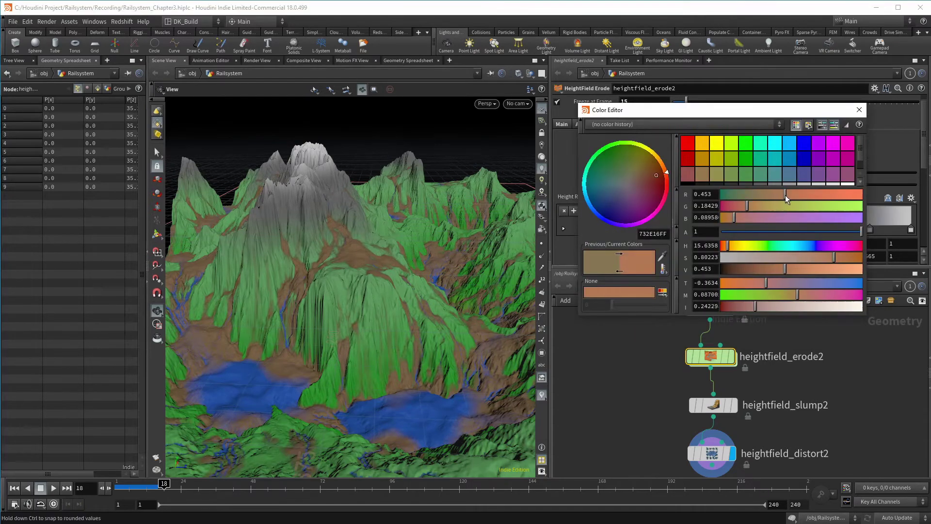
drag(828, 258, 778, 269)
click(860, 111)
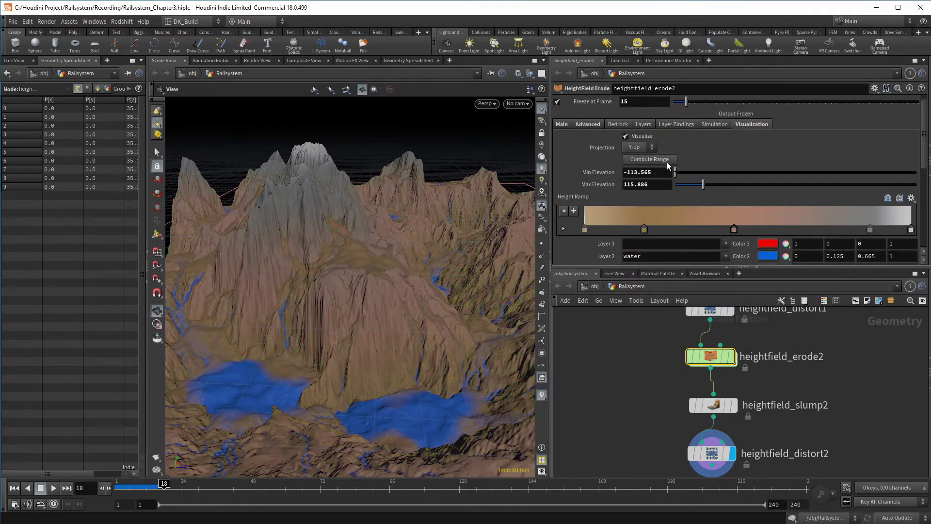
Remove the water layer from the erode node's visualization by clearing Layer 2.
scroll(644, 245, down, 1)
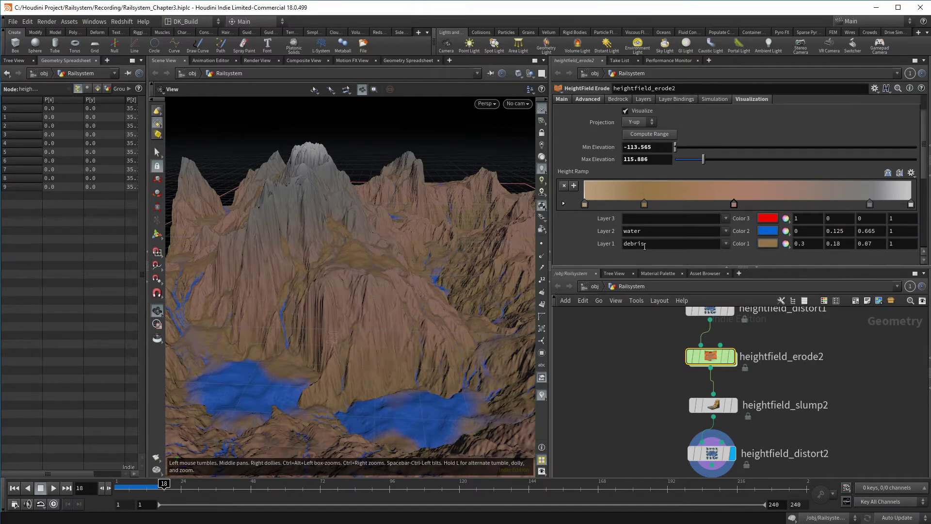
double_click(654, 233)
key(BackSpace)
key(Return)
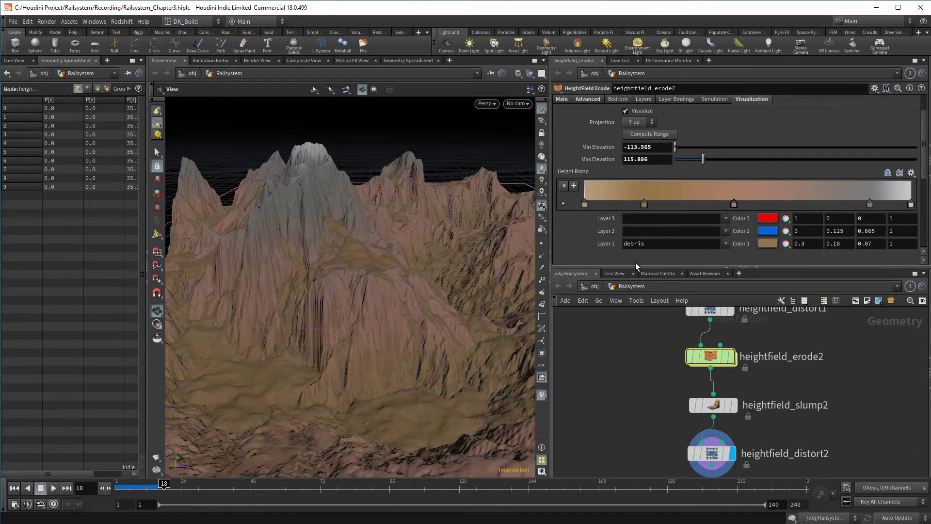
Refine the height ramp with a greyer second key and a stronger orange at the middle key.
double_click(644, 204)
drag(785, 242, 770, 242)
drag(763, 254, 754, 254)
key(Escape)
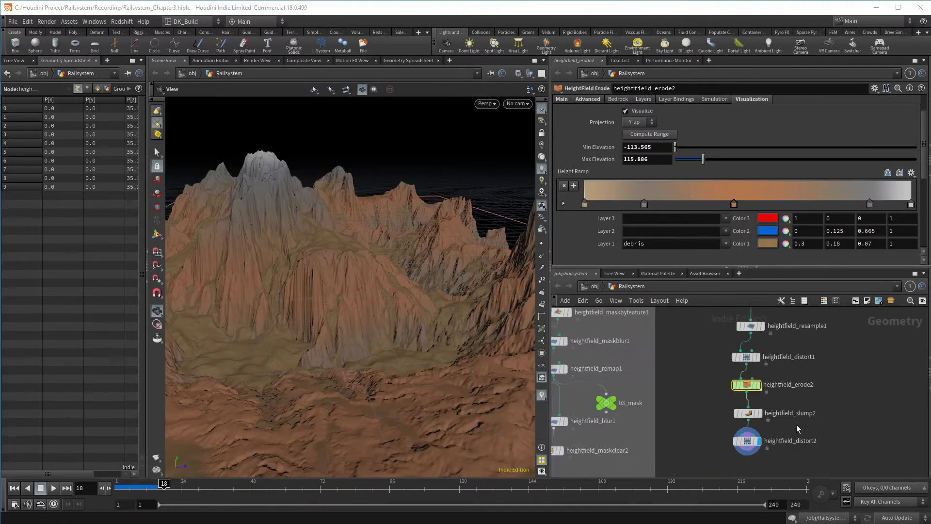
Lay out the nine nodes of the new terrain chain in a straight column and reposition them beside the existing network.
scroll(820, 429, down, 5)
middle_drag(854, 419, 825, 434)
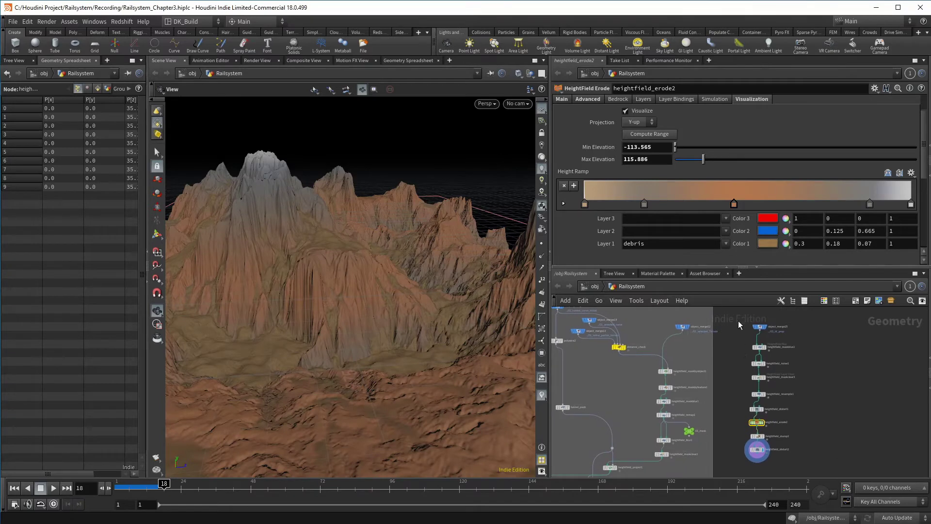
drag(739, 320, 803, 461)
key(shift+l)
scroll(793, 391, up, 2)
middle_drag(792, 390, 766, 435)
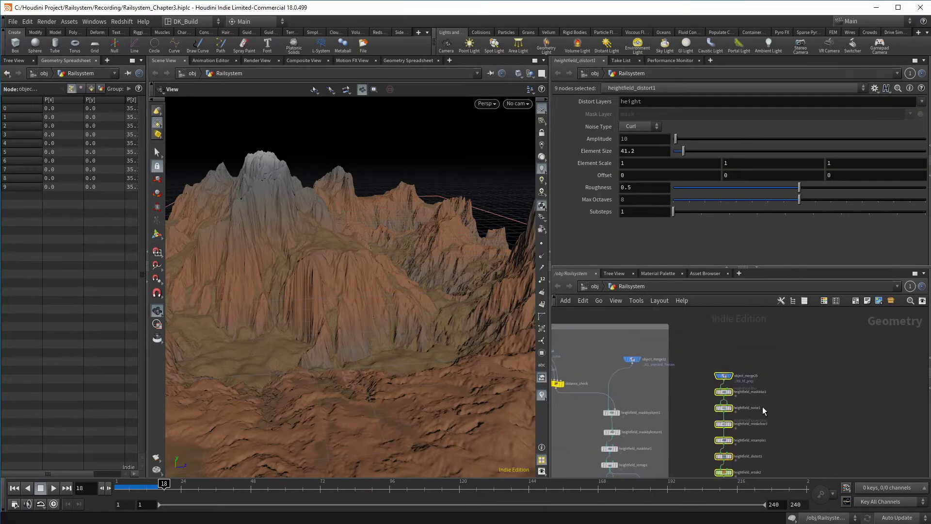
drag(724, 409, 735, 381)
scroll(796, 458, up, 8)
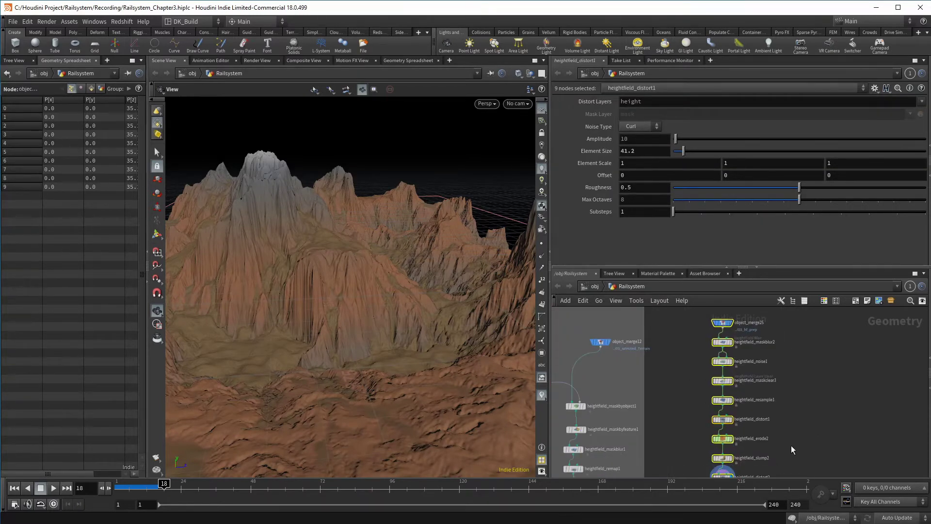
click(701, 378)
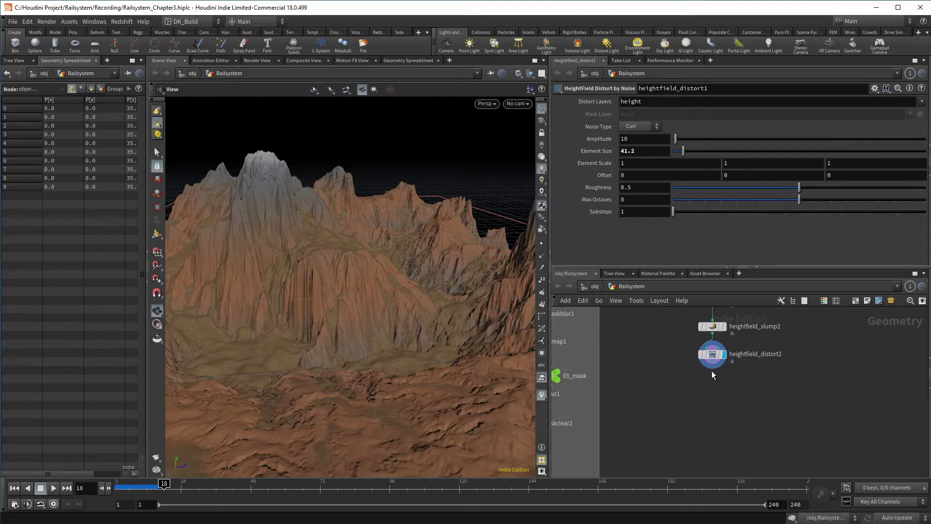
Add a HeightField Mask by Feature node after the last distort node and display its mask.
scroll(711, 371, up, 2)
click(713, 358)
key(Tab)
text(hf)
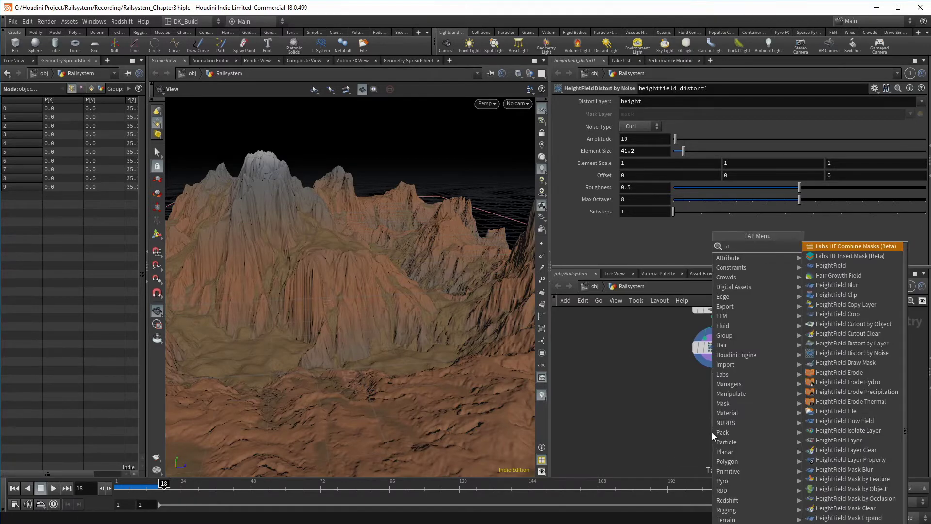
text( mask by)
key(Return)
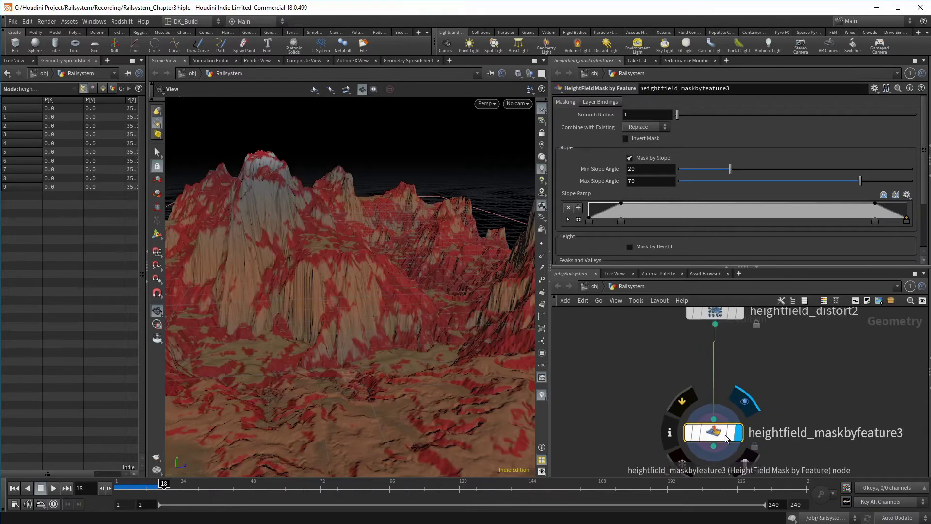
Set the slope mask's Max Slope Angle to 90 and Min Slope Angle to 60.
middle_drag(606, 400, 609, 374)
drag(648, 181, 575, 168)
text(90)
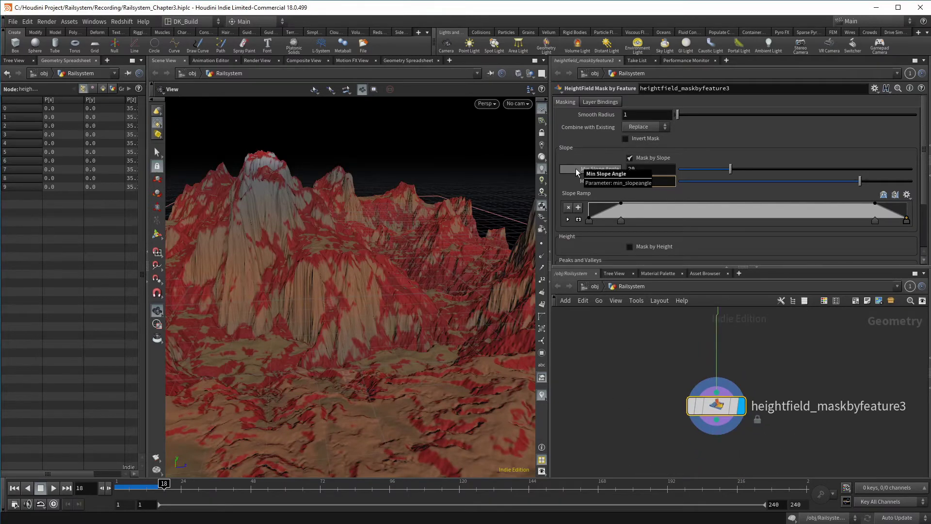
key(Return)
double_click(637, 168)
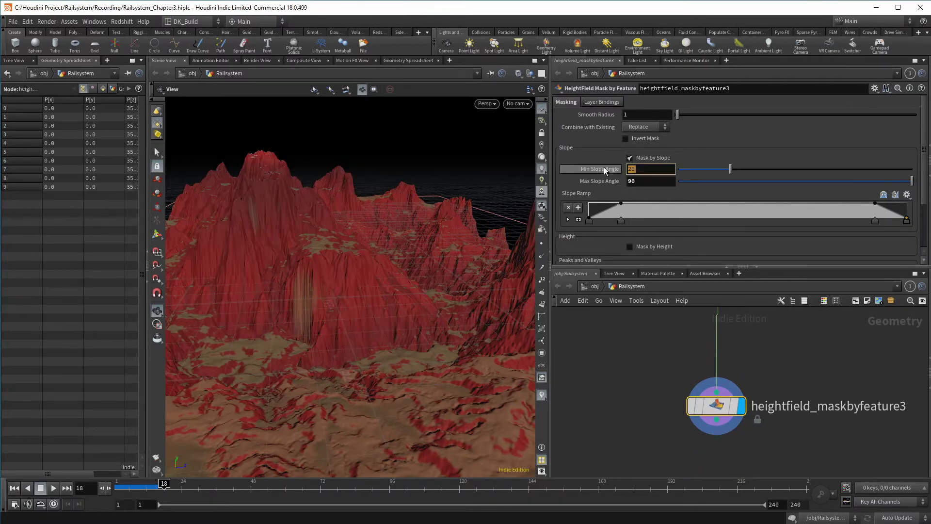
text(60)
key(Return)
Delete the last point of the Slope Ramp so the steepest slopes stay fully masked, and inspect the cliffs.
right_drag(304, 247, 289, 285)
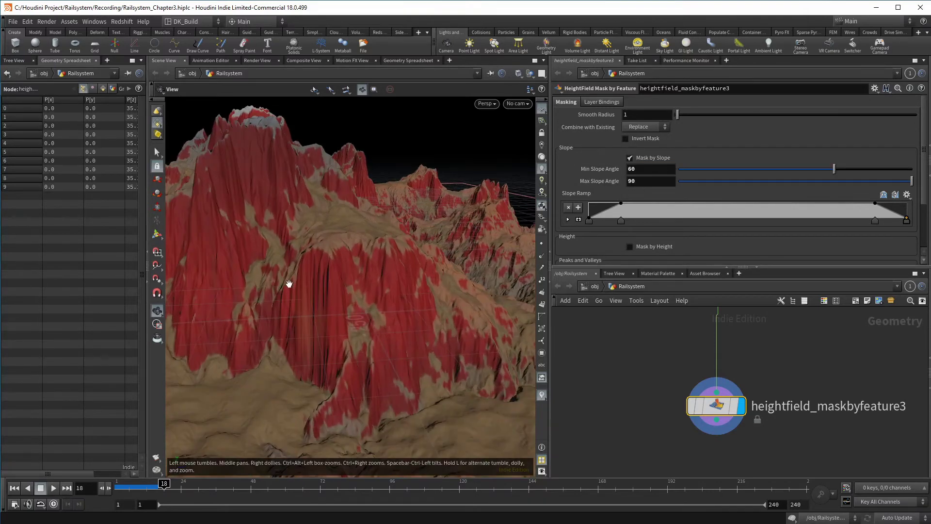
drag(279, 283, 304, 276)
ctrl+click(907, 219)
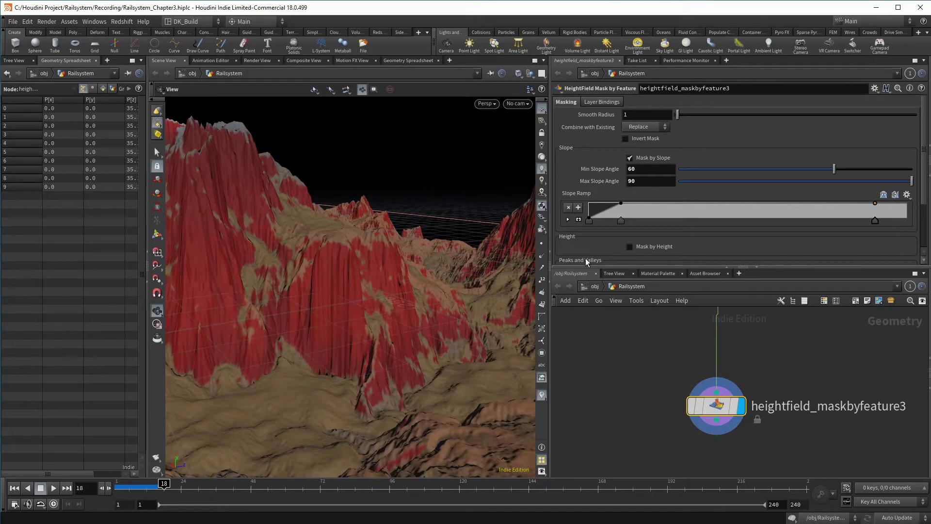
drag(402, 247, 335, 250)
middle_drag(395, 224, 400, 236)
Add a HeightField Mask Shrink node after the cliff slope mask, display it and set its Radius to 1.
middle_drag(718, 437, 708, 392)
click(707, 376)
key(Tab)
text(htfield_)
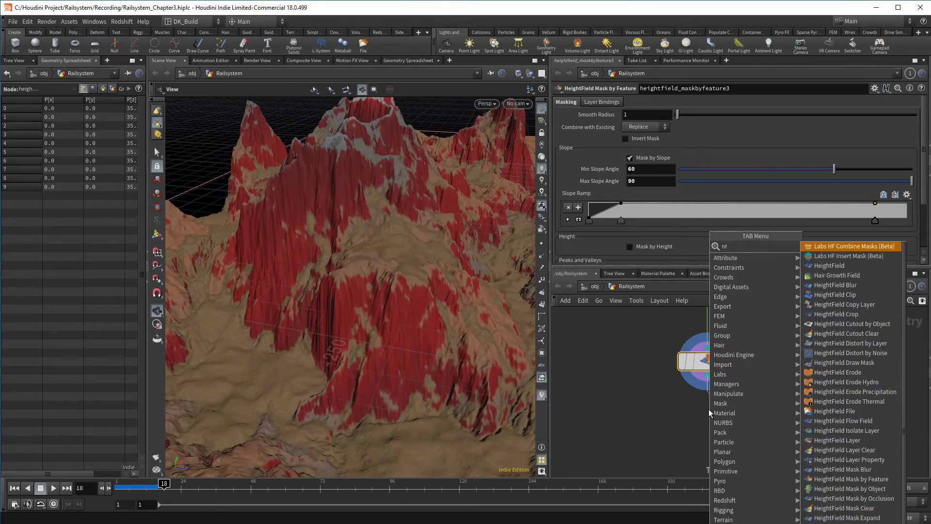
text(masksh)
key(Return)
click(709, 409)
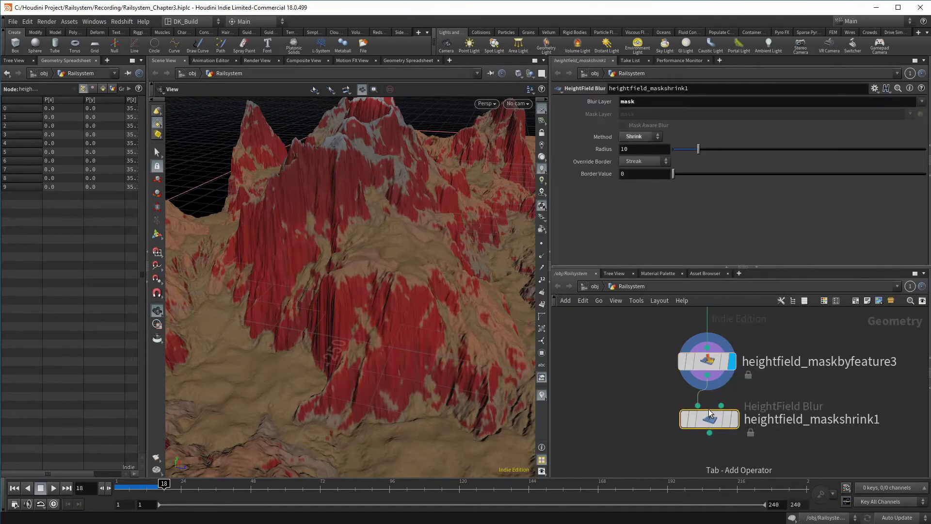
click(708, 409)
click(733, 419)
drag(698, 148, 676, 146)
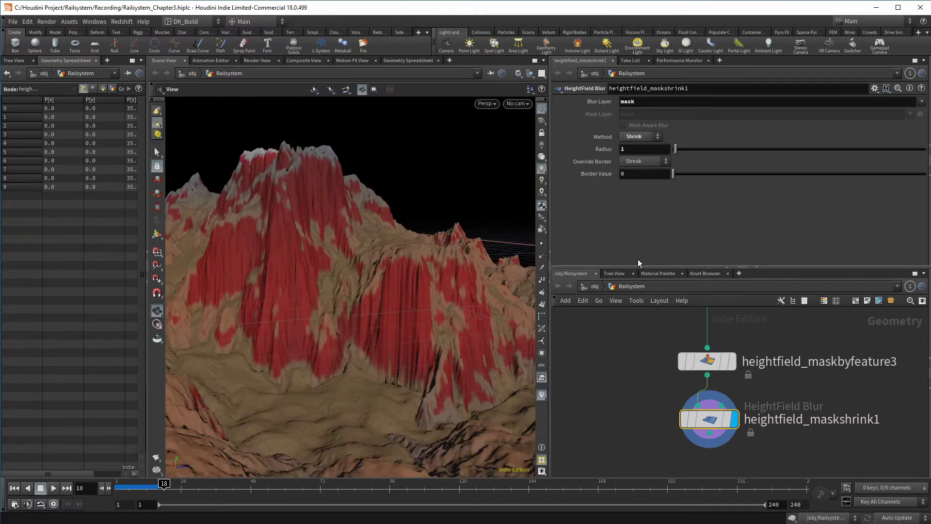
Add a HeightField Mask Blur node below the mask shrink node and display its result.
middle_drag(711, 439, 691, 381)
scroll(691, 381, up, 1)
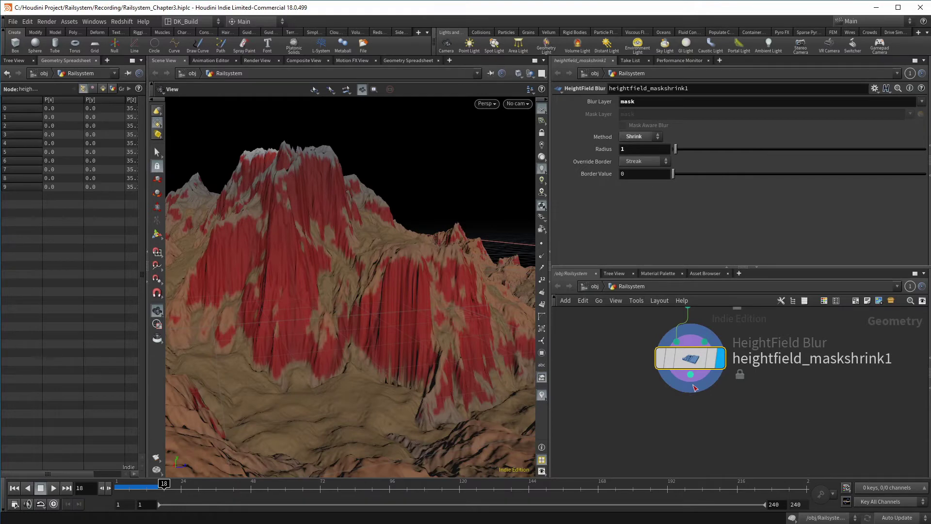
key(Tab)
text(hf m)
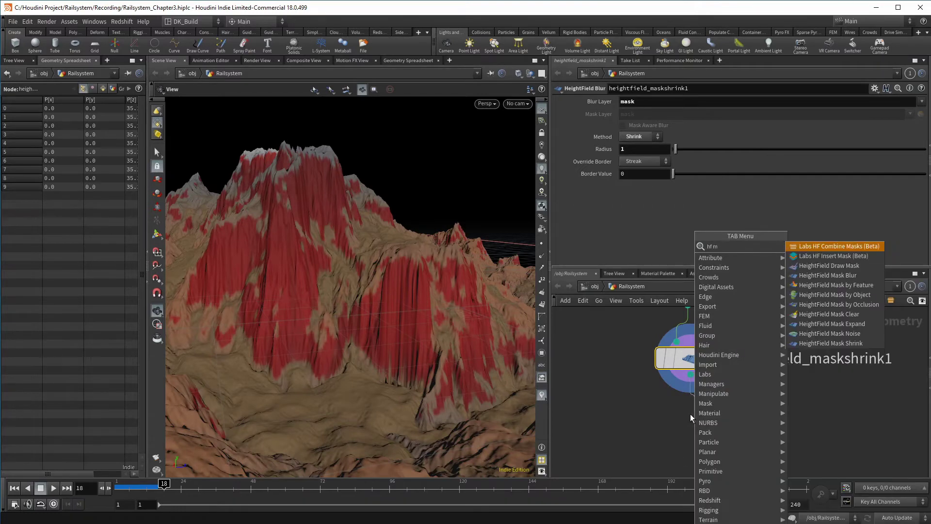
text(ask bl)
key(Return)
click(694, 427)
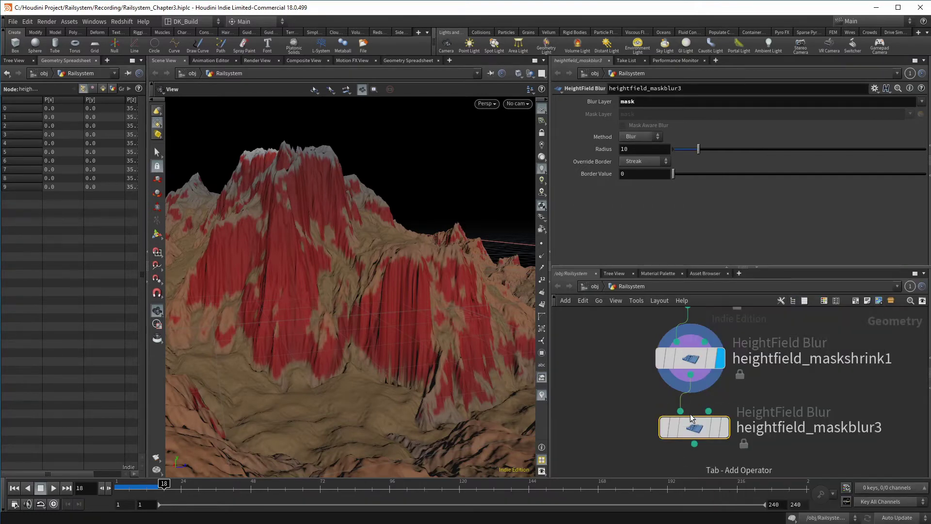
click(736, 389)
Set the mask blur's Radius to 1.5 and check the softened cliff mask on the terrain.
double_click(624, 148)
text(2)
key(Return)
middle_drag(638, 151, 611, 147)
drag(455, 355, 417, 332)
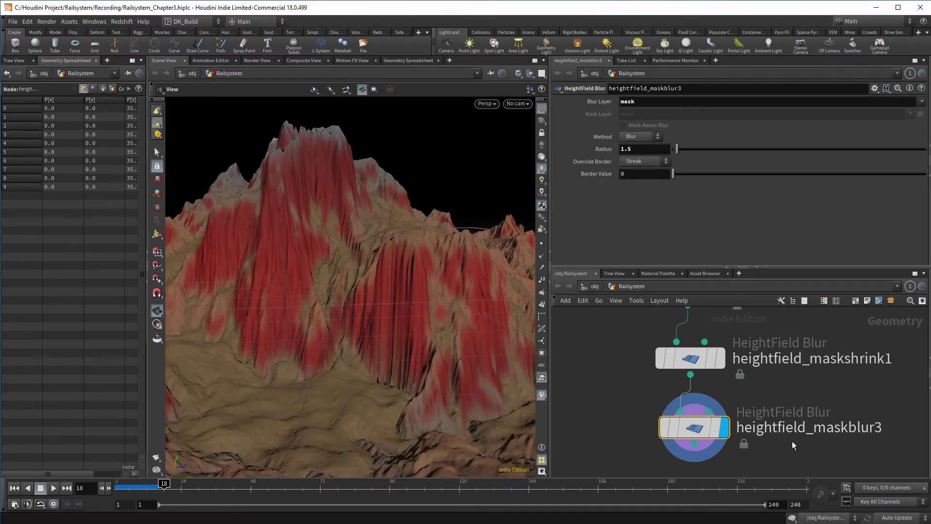
Add and display a HeightField Copy Layer node after the blur that copies mask to the destination layer msk_cliffs.
middle_drag(791, 441, 789, 379)
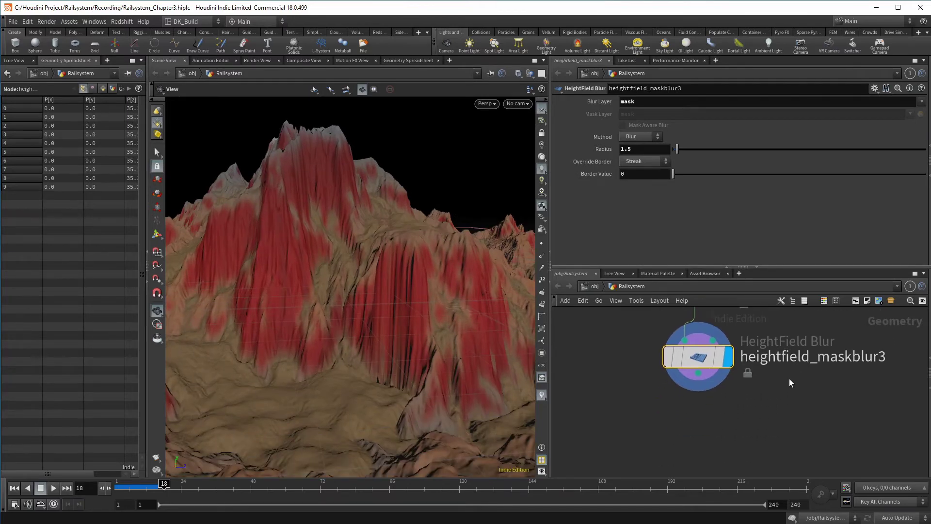
click(699, 377)
key(Tab)
text(hf copy)
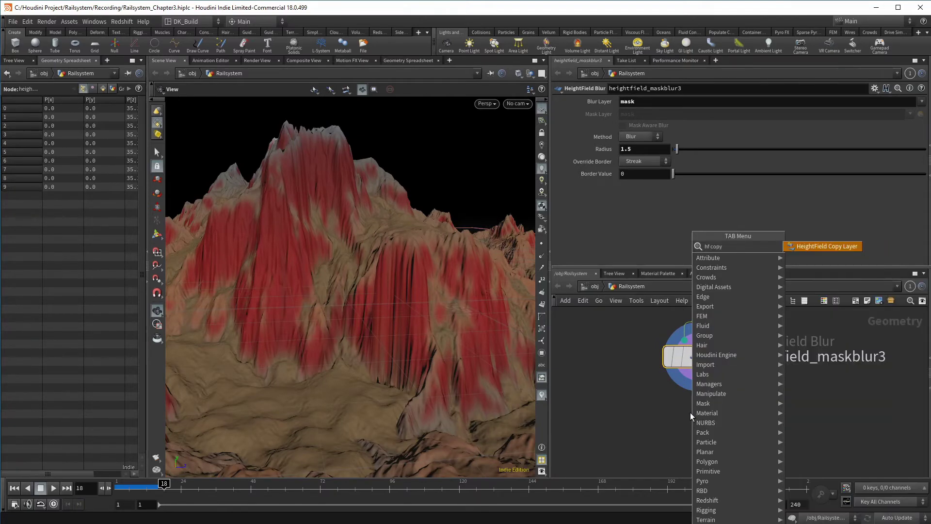
key(Return)
click(690, 422)
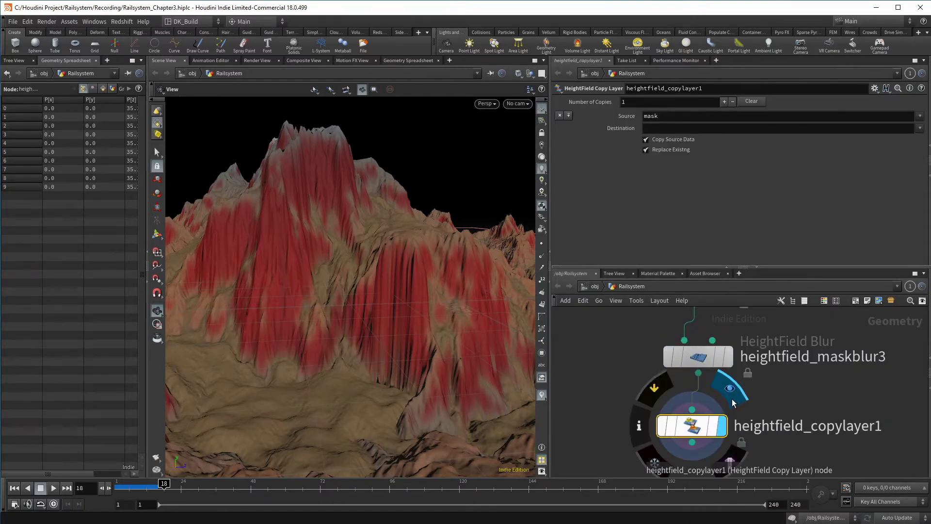
click(663, 129)
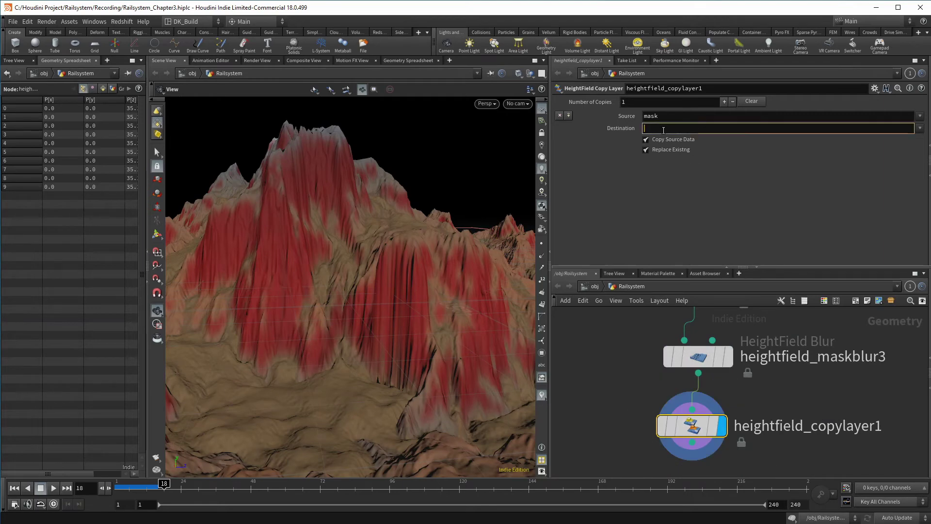
text(msk_cliffs)
key(Return)
Add a HeightField Mask Clear node after the copy layer node and display the terrain without the mask.
middle_drag(724, 443, 723, 391)
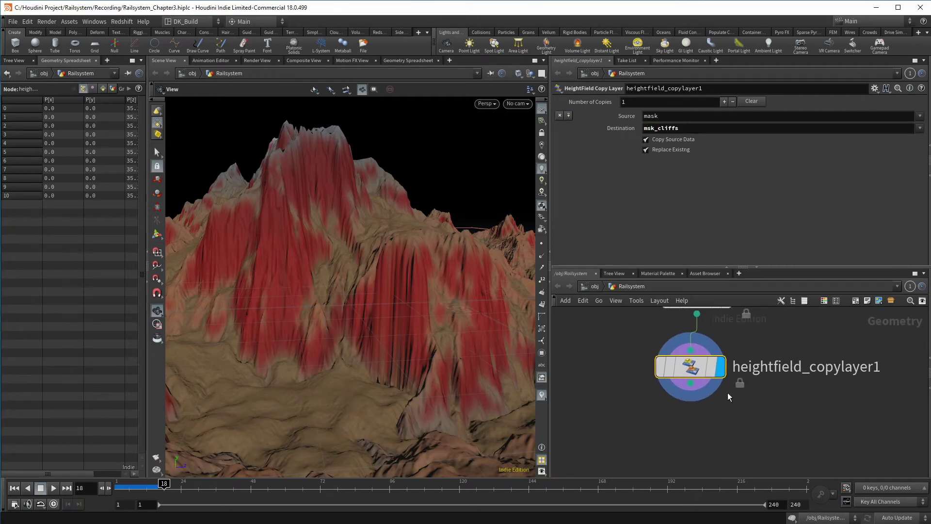
key(Tab)
text(hf mask c)
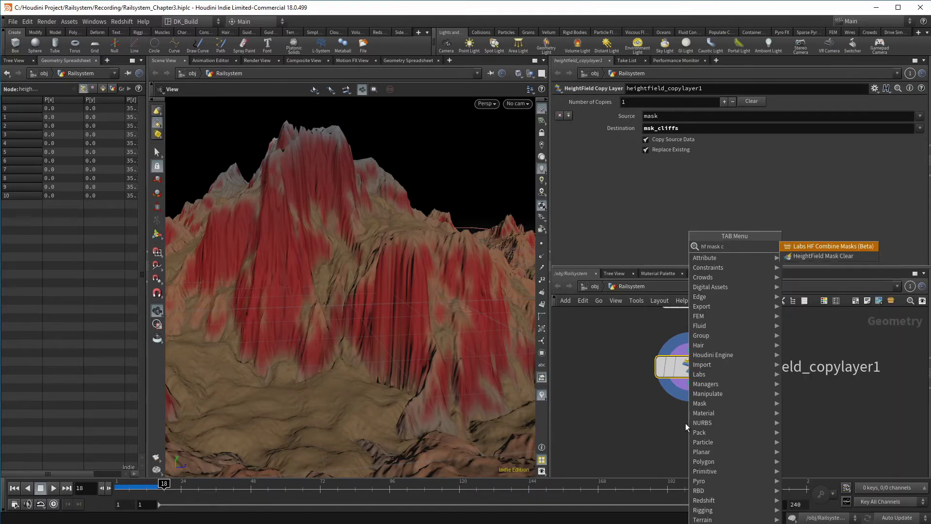
key(Down)
key(Return)
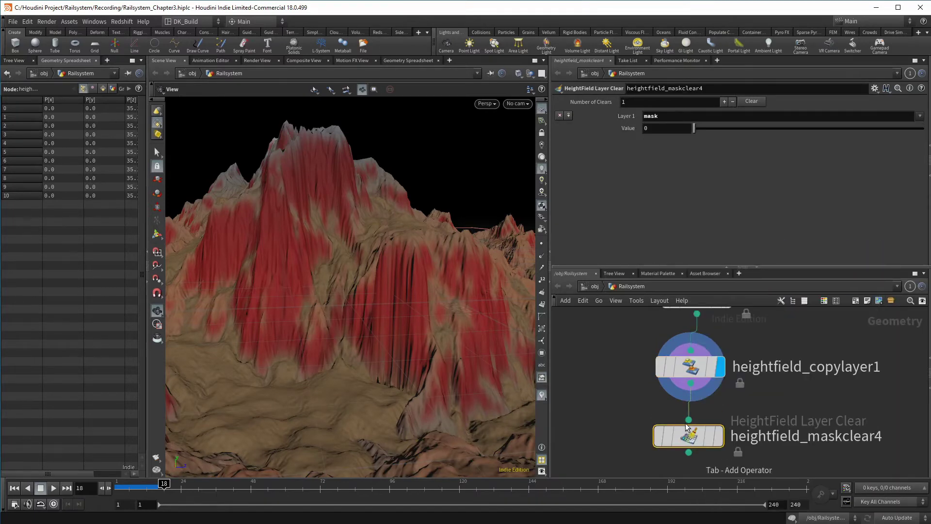
click(745, 409)
scroll(745, 408, down, 8)
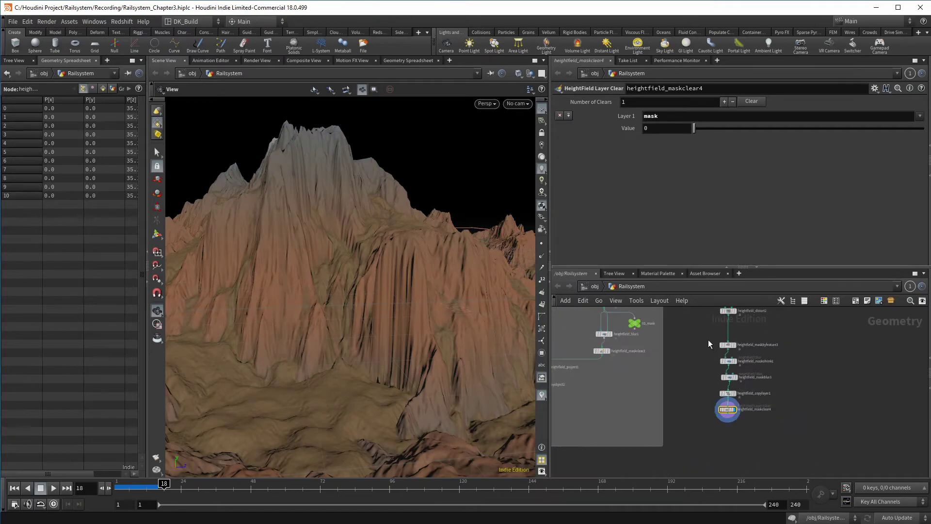
Wire a new HeightField Mask by Feature node from the mask clear node and place it beside the cliff mask chain.
drag(711, 336, 730, 382)
scroll(744, 429, up, 1)
click(743, 431)
scroll(743, 430, up, 2)
click(723, 405)
scroll(727, 423, down, 2)
middle_drag(843, 369, 839, 377)
middle_drag(815, 326, 716, 386)
key(Tab)
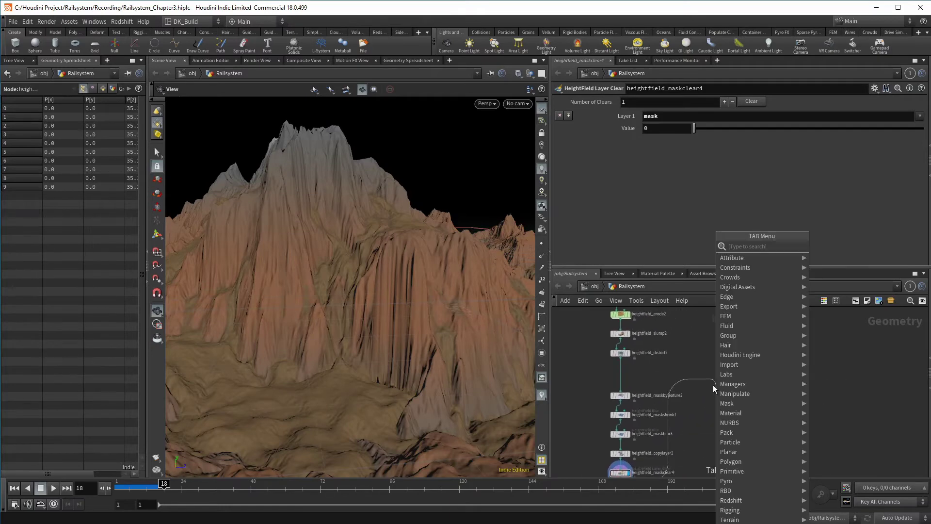
text(hf mas fe)
key(Return)
key(Return)
Route the connecting wire through a dot below the cliff mask chain, then align and display the new feature mask node.
scroll(705, 437, up, 1)
middle_drag(707, 438, 699, 380)
scroll(690, 382, up, 1)
alt+click(620, 460)
drag(620, 461, 624, 473)
middle_drag(624, 473, 623, 439)
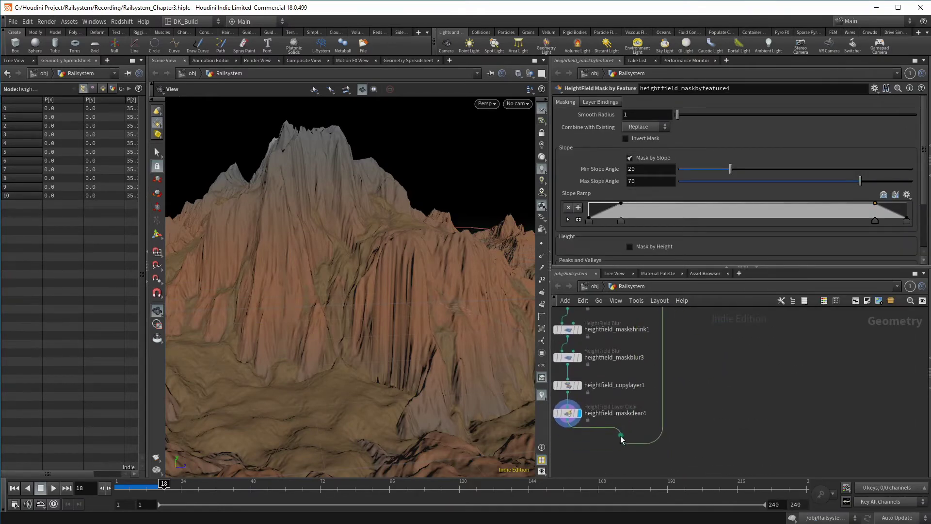
middle_drag(743, 385, 735, 440)
drag(689, 344, 696, 341)
drag(695, 341, 689, 339)
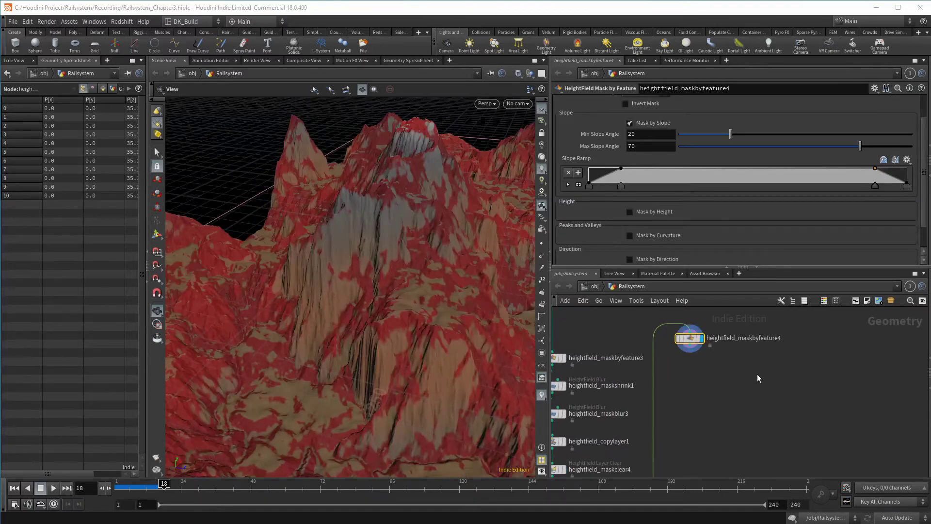
Disable Mask by Slope on the new feature mask, enable Mask by Height and compute the terrain's height range.
scroll(771, 310, up, 1)
scroll(733, 210, up, 3)
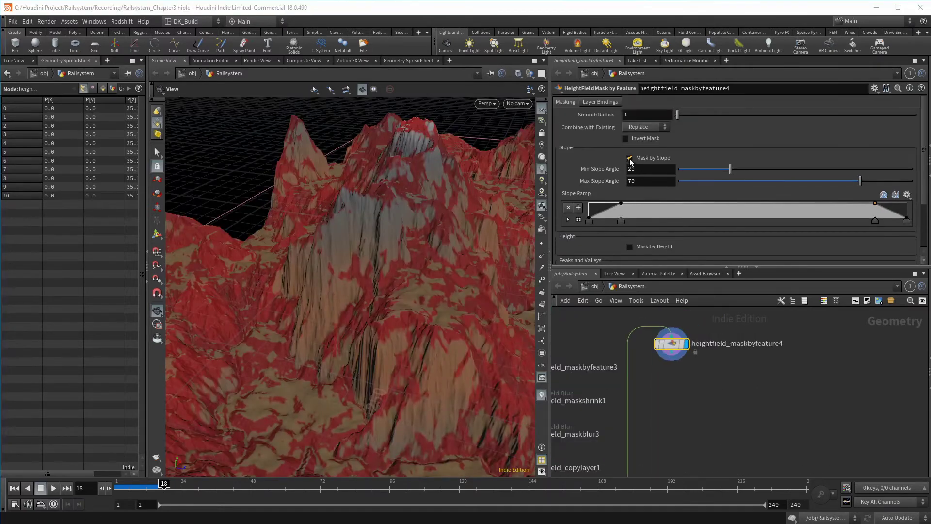
click(630, 158)
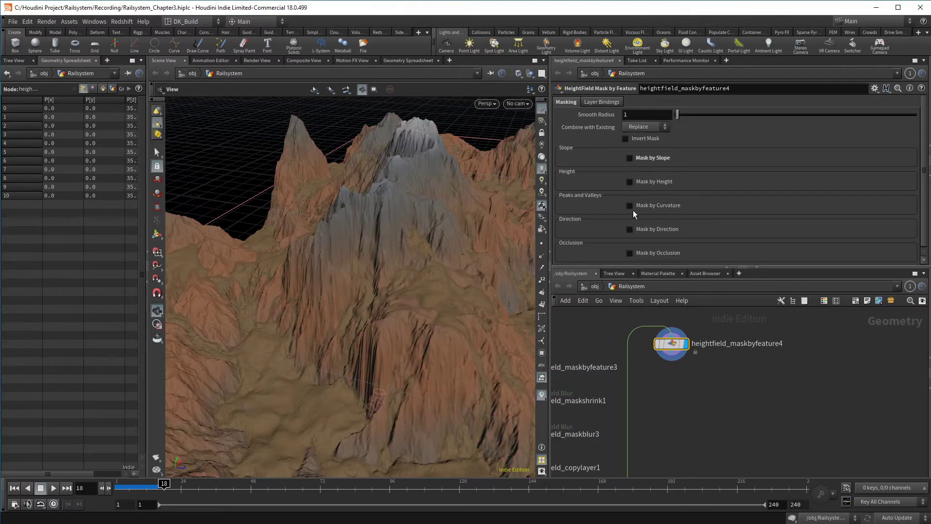
click(630, 181)
scroll(738, 251, down, 1)
scroll(738, 251, down, 3)
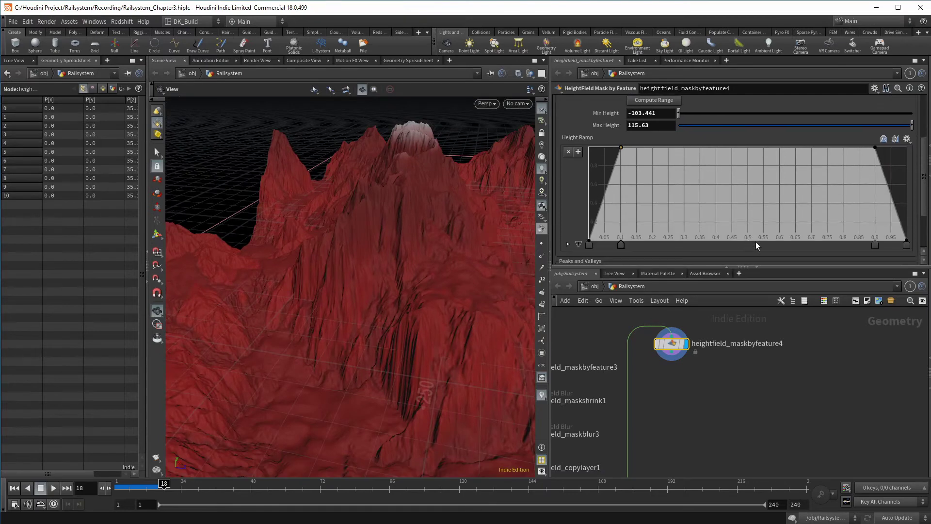
Make the Height Ramp a smooth rise starting at about 0.5, with an added point near 0.76 at about 0.8.
click(906, 139)
click(915, 198)
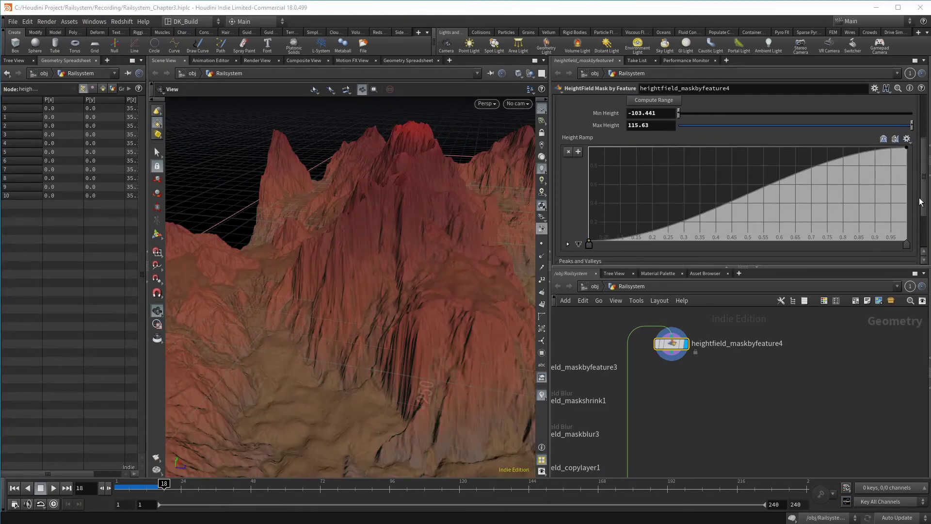
drag(591, 248, 749, 251)
drag(826, 230, 832, 166)
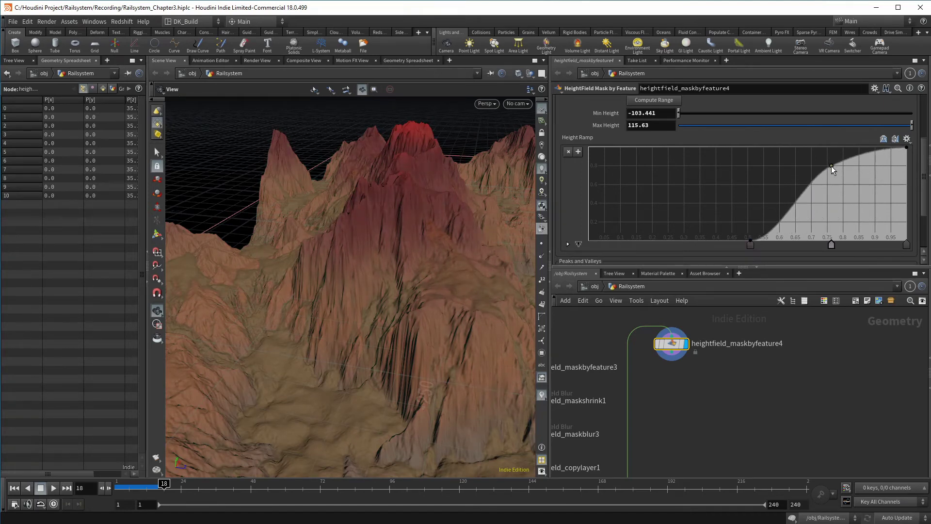
drag(750, 242, 746, 242)
Set the height mask's Min Height to 11 and inspect the masked peaks.
middle_drag(651, 113, 700, 115)
drag(691, 115, 701, 117)
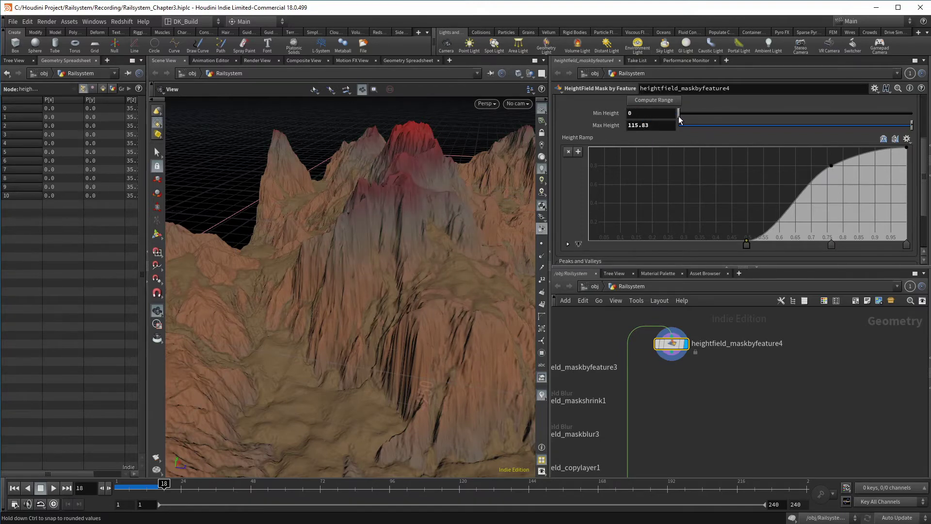
drag(393, 179, 427, 162)
middle_drag(426, 162, 466, 166)
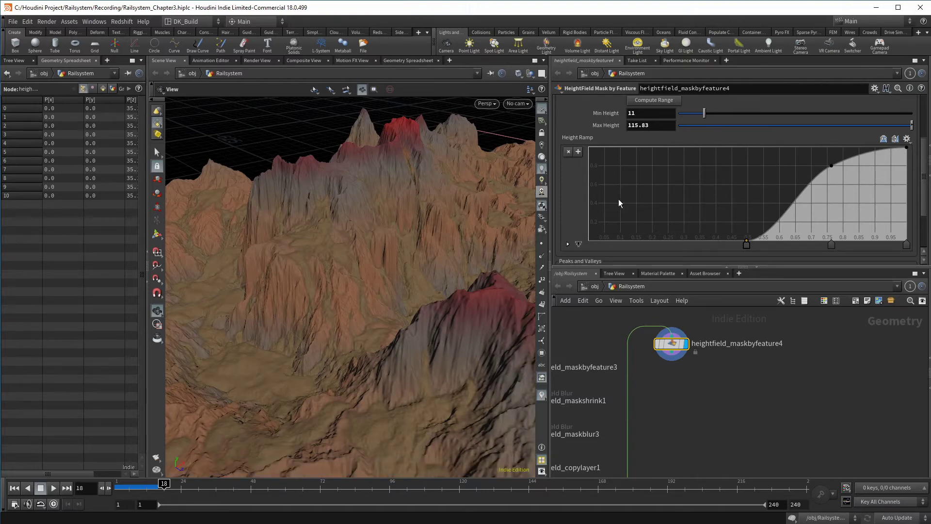
Enable Mask by Occlusion and tighten its ramp, moving the first point to 0.277863 and adding a full-value point at about 0.67.
scroll(624, 203, down, 3)
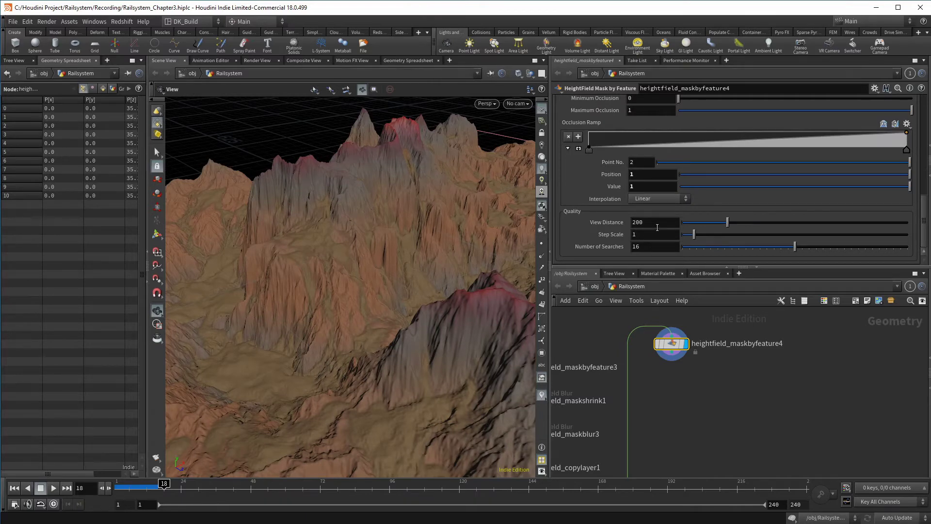
scroll(651, 213, up, 4)
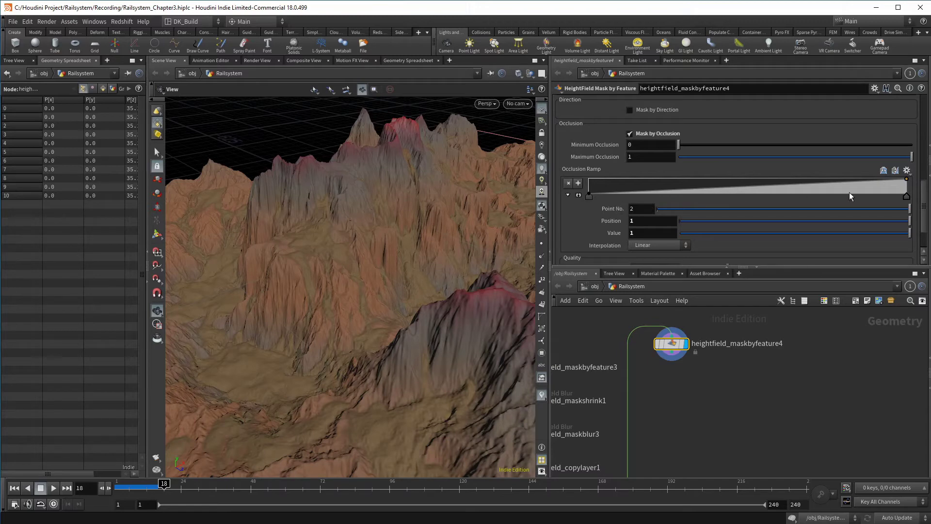
mouse_move(842, 176)
mouse_down()
mouse_move(840, 186)
mouse_move(836, 175)
mouse_up()
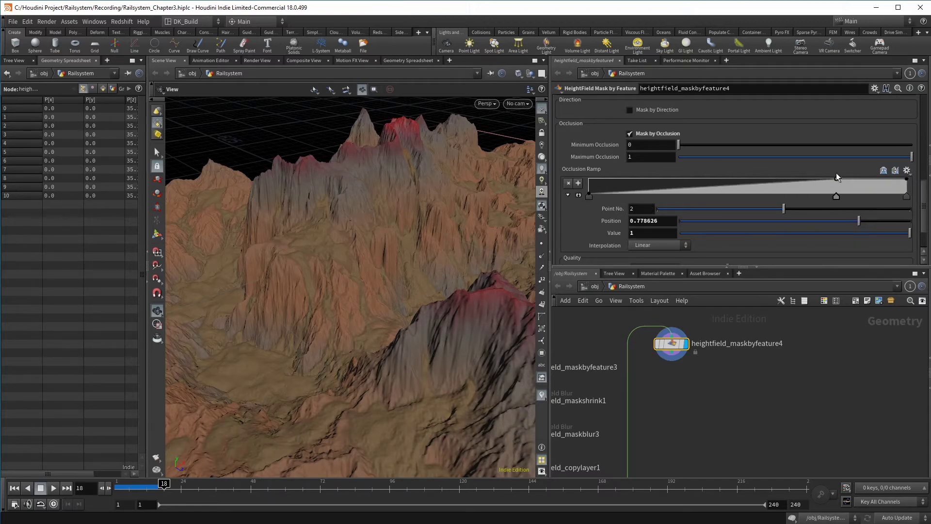
drag(590, 196, 749, 198)
drag(388, 213, 404, 205)
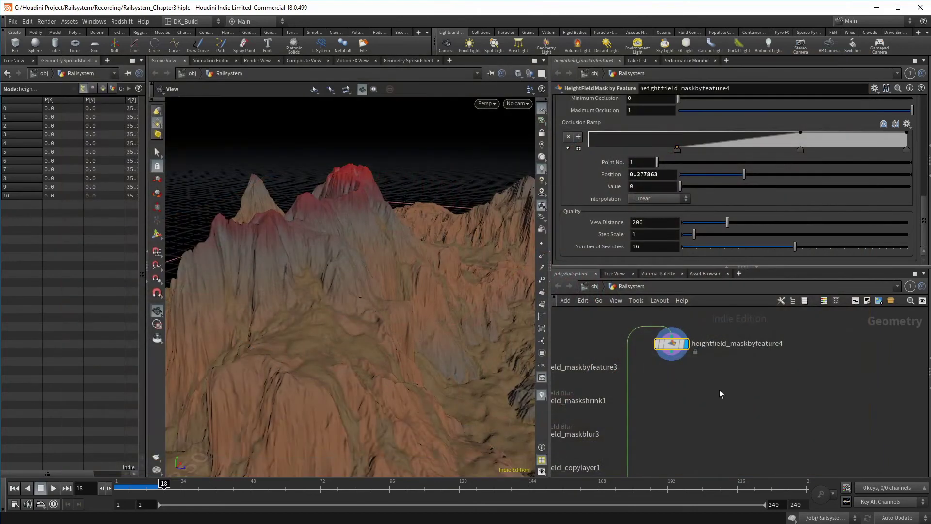
Add a HeightField Copy Layer node below the height and occlusion mask with msk_peaks as its destination layer.
click(668, 344)
click(670, 389)
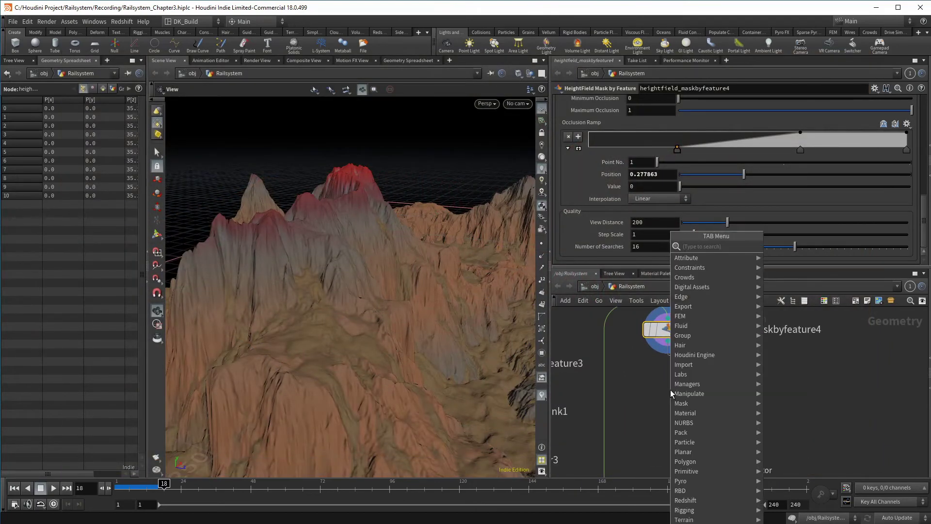
text(hf copy)
key(Return)
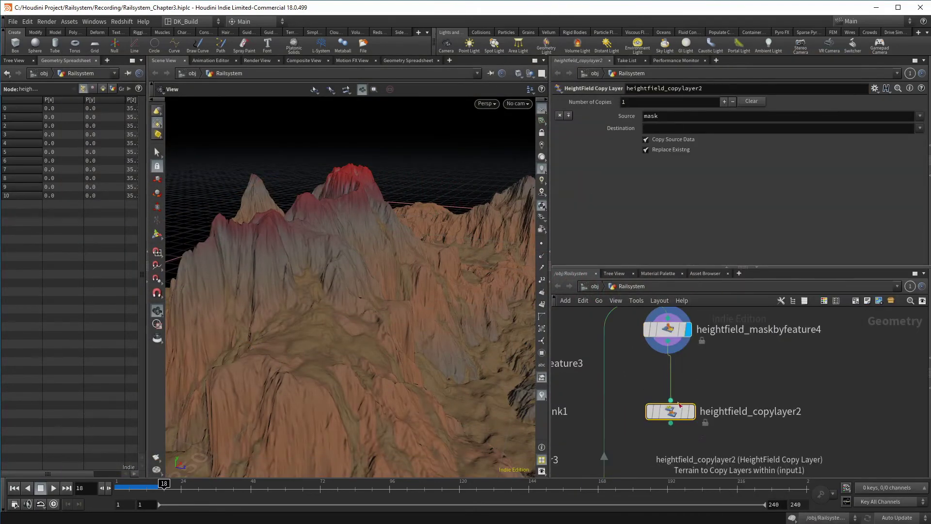
drag(675, 412, 672, 394)
click(673, 396)
click(701, 127)
text(msk_peaks)
key(Return)
Add a HeightField Mask Clear node after the msk_peaks copy layer node and display it.
click(668, 404)
click(667, 431)
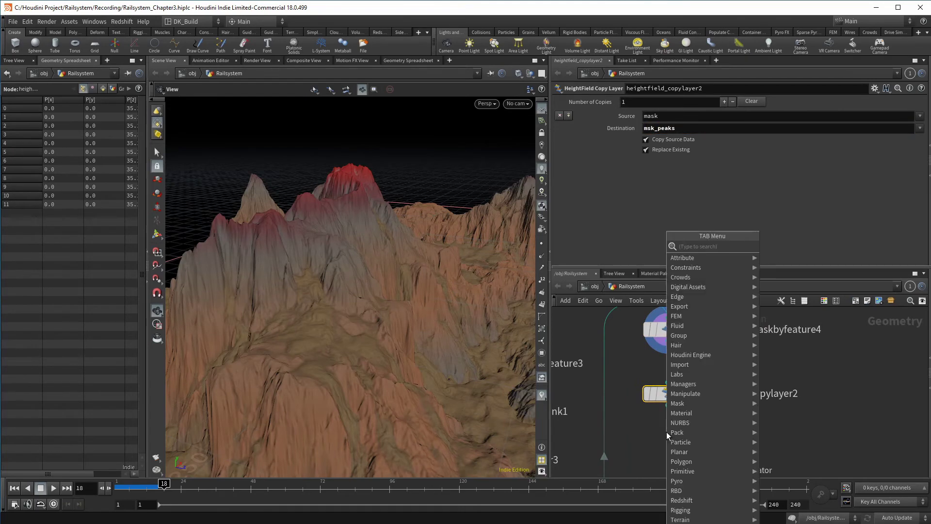
text(hf mas cl)
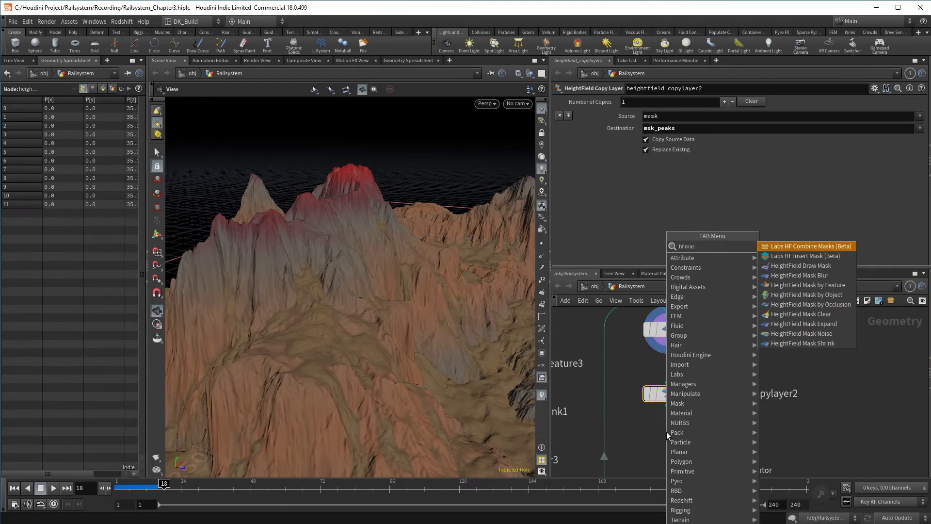
key(Return)
scroll(698, 439, down, 2)
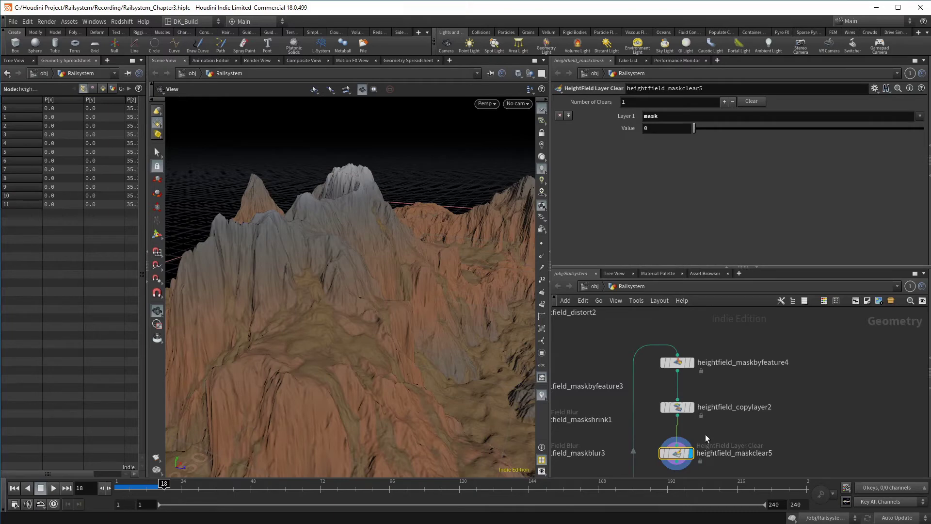
Branch a wire from the mask clear node after the msk_peaks copy and route it through a dot.
scroll(705, 434, down, 1)
middle_drag(752, 441, 734, 324)
click(665, 343)
middle_drag(730, 382, 663, 445)
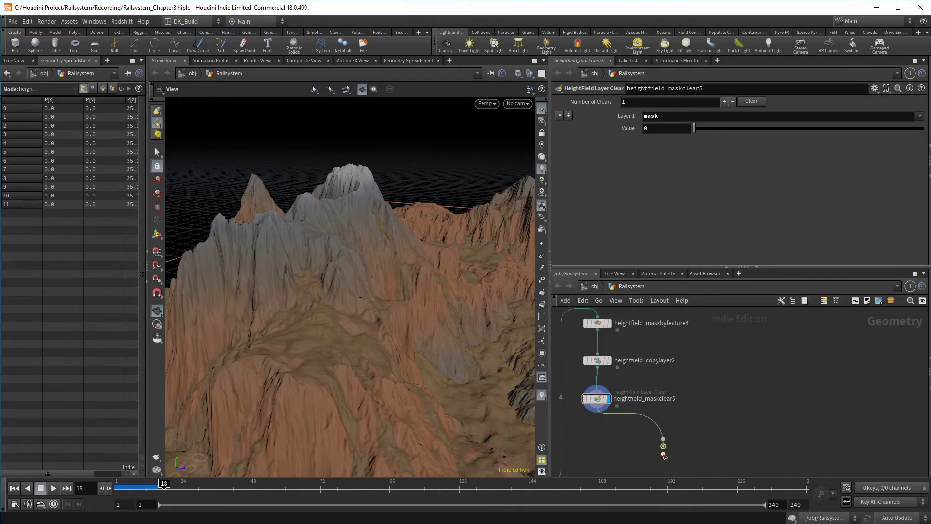
alt+click(663, 445)
scroll(718, 429, down, 1)
middle_drag(754, 349, 743, 376)
Add another HeightField Mask Clear node at the end of the routed wire and display it.
key(Tab)
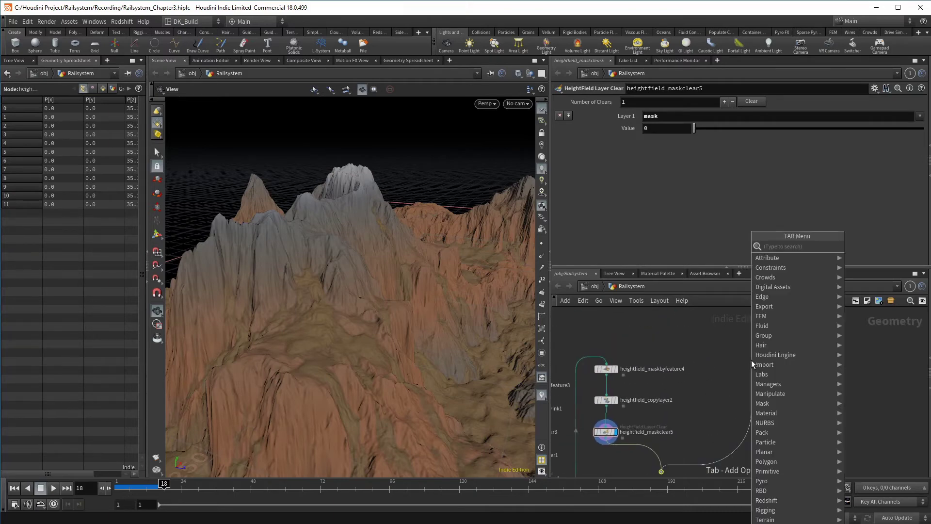
text(hf ma)
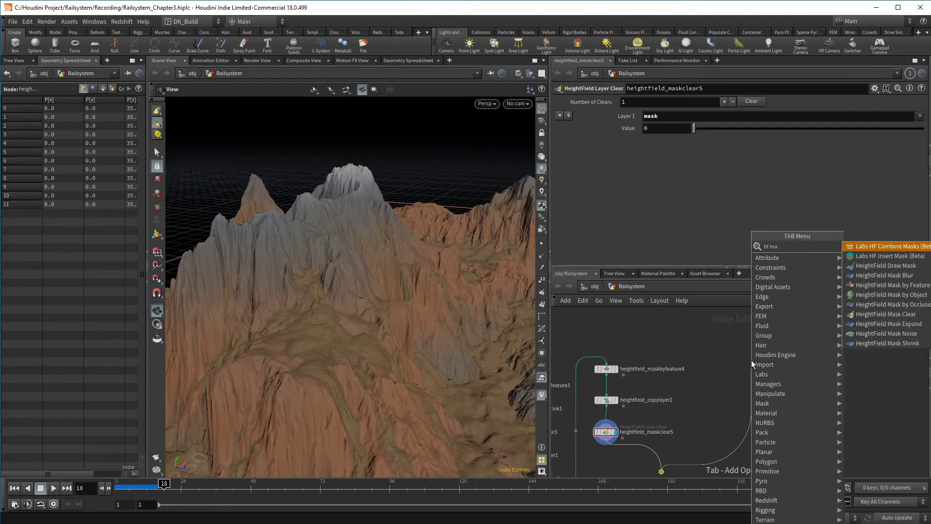
text( c)
key(Down)
key(Return)
click(752, 360)
scroll(752, 364, up, 2)
click(761, 360)
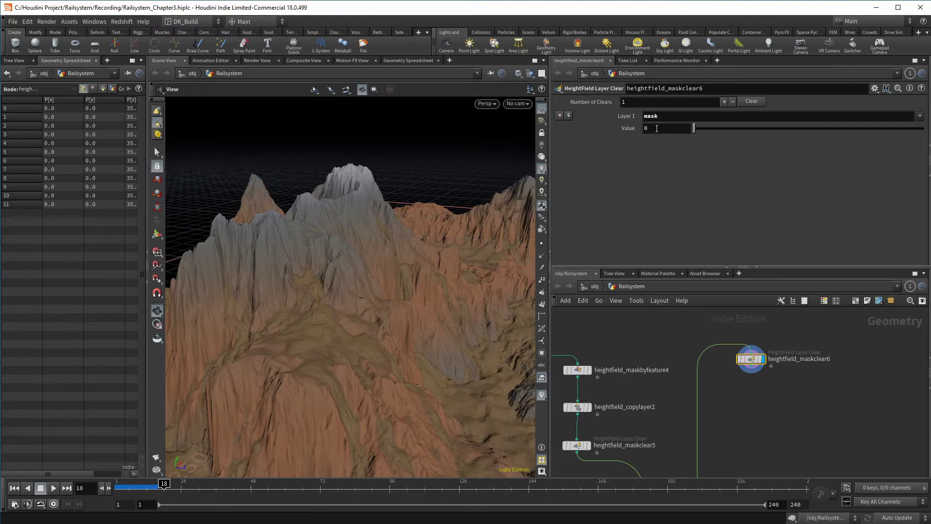
Set the new mask clear node's value to 1 so it fills the whole terrain with mask.
double_click(656, 128)
text(1)
key(Return)
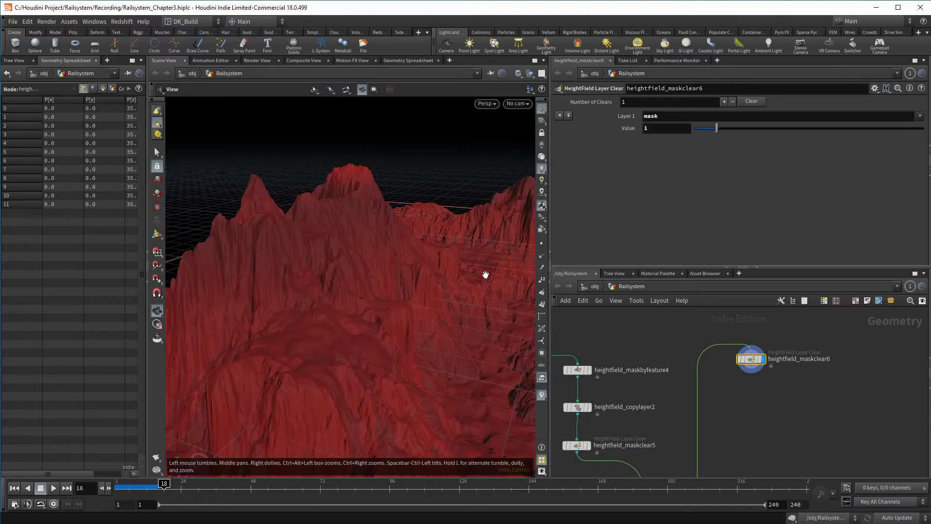
drag(441, 324, 430, 269)
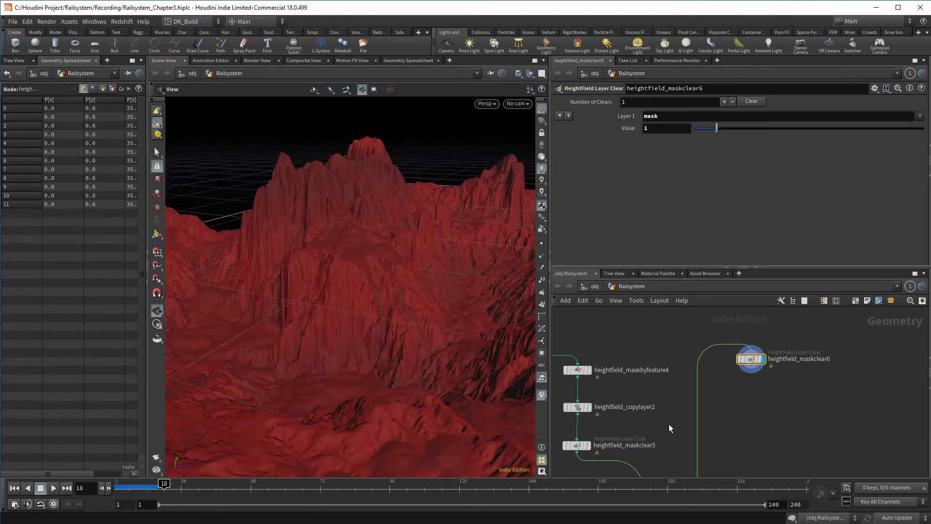
Add a HeightField Wrangle node directly below the full-value mask clear node.
key(Tab)
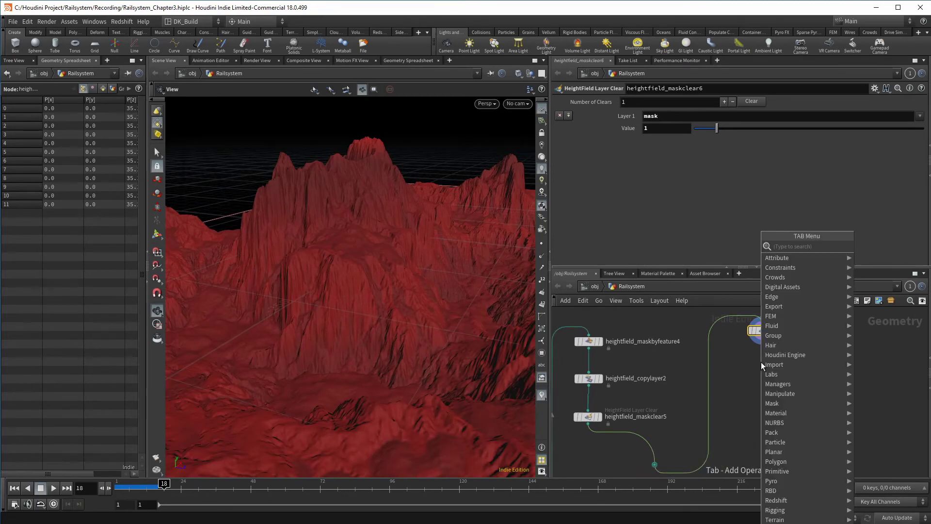
text(hf w)
key(Return)
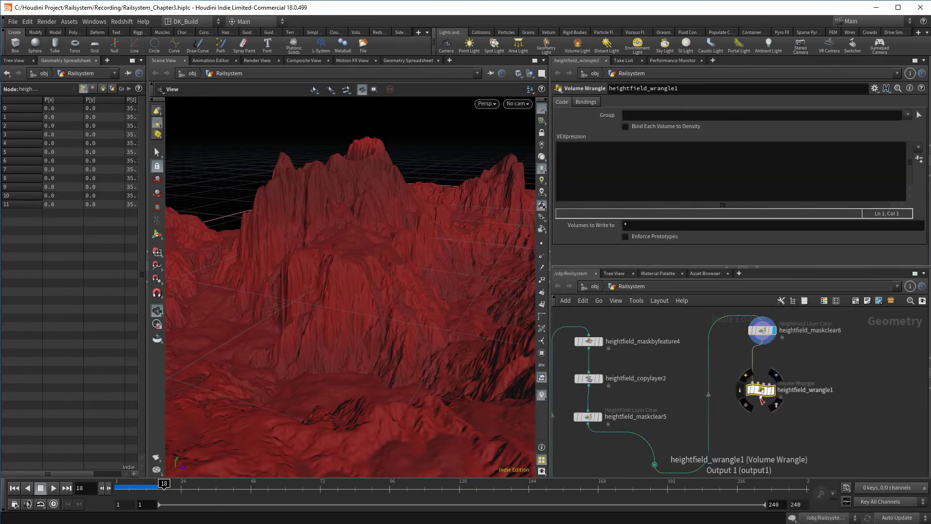
click(766, 377)
Colour the wrangle node pale yellow and make it the displayed node.
key(c)
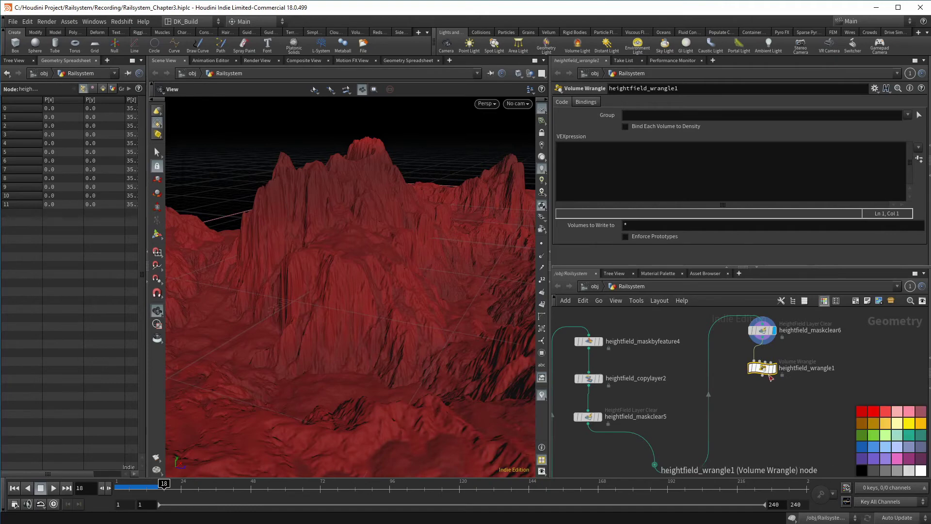
click(900, 422)
scroll(806, 413, up, 2)
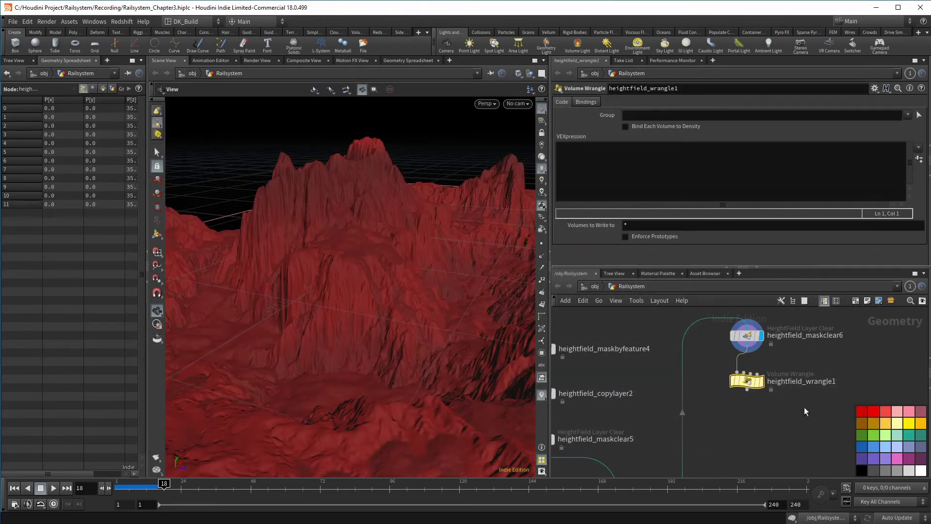
key(c)
mouse_move(753, 385)
click(764, 365)
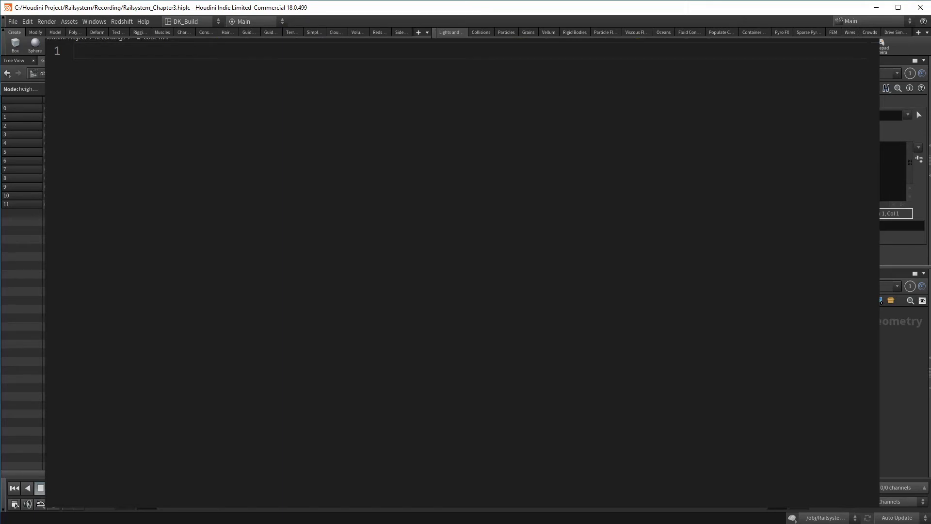
text(@mask)
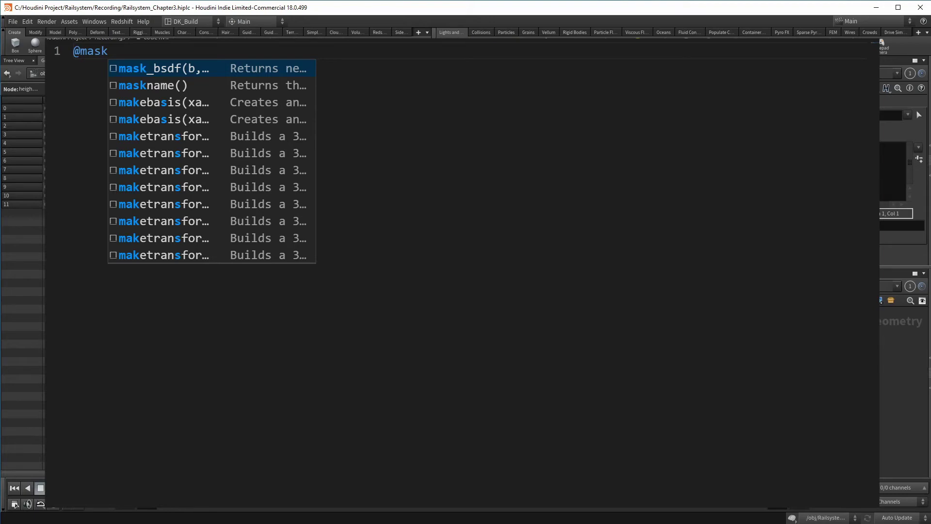
text(-= @debris;)
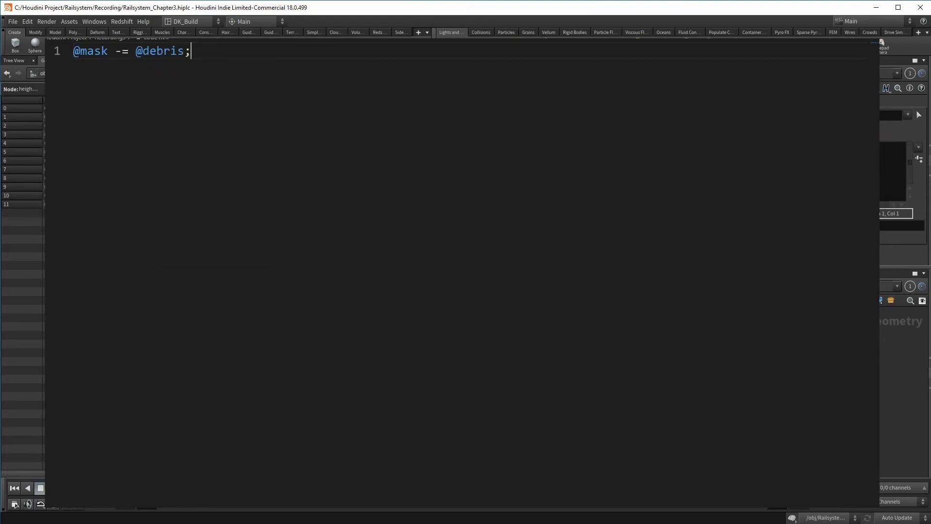
key(Return)
text(@mask -= @msk)
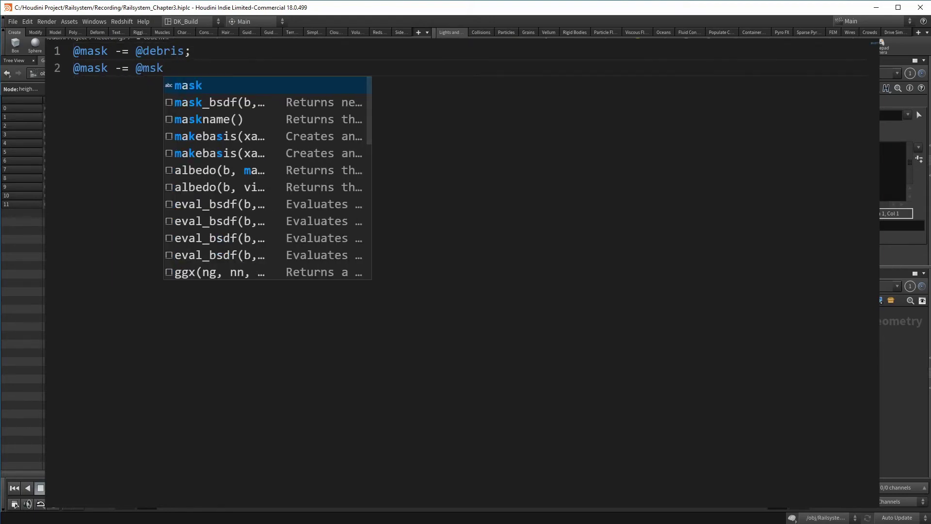
text(_cliffs;)
key(Return)
text(@mask -= @msk_peaks;)
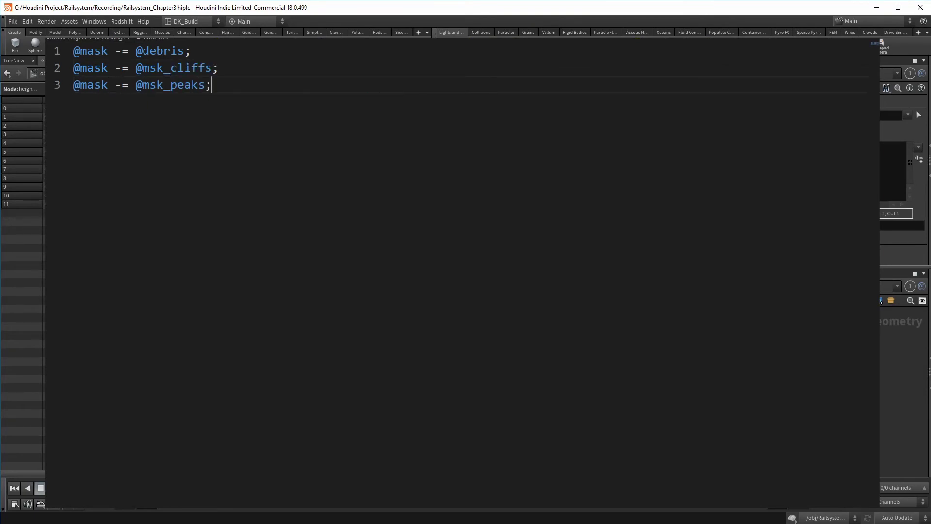
key(ctrl+Return)
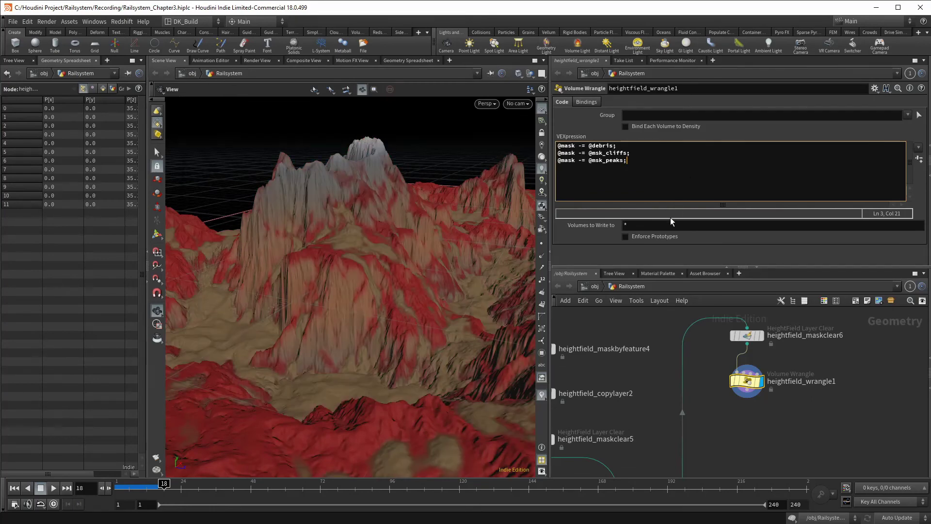
drag(398, 276, 467, 285)
middle_drag(467, 285, 340, 299)
drag(342, 298, 398, 267)
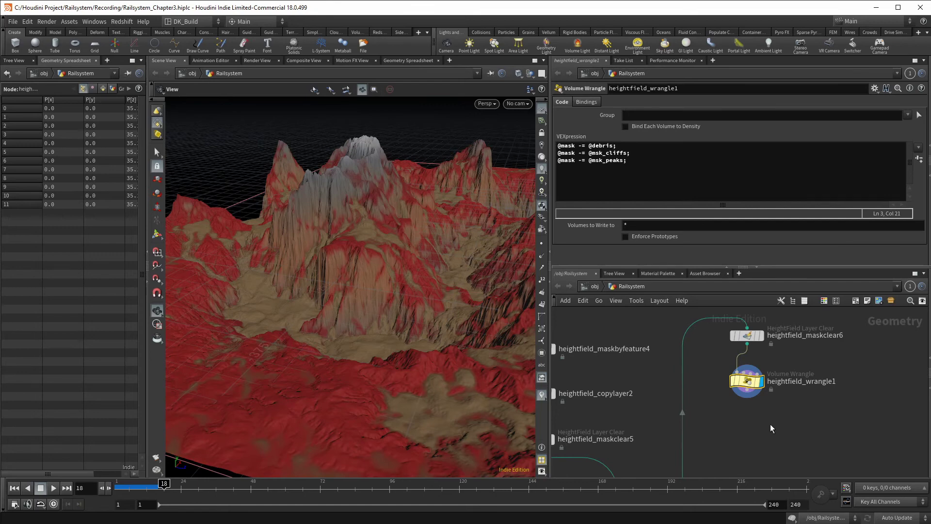
Add a HeightField Copy Layer node below the wrangle, display it and set its destination layer to msk_sandy.
scroll(756, 417, up, 3)
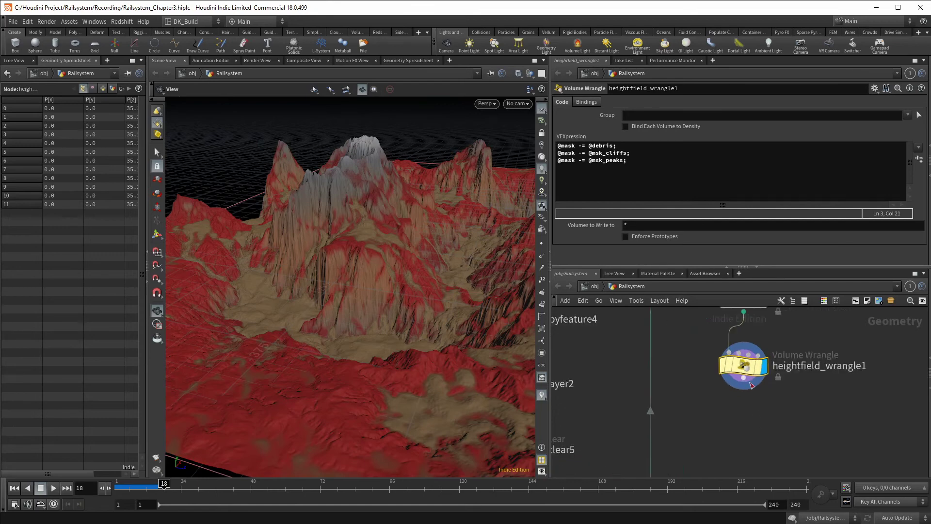
key(Tab)
text(hf cop)
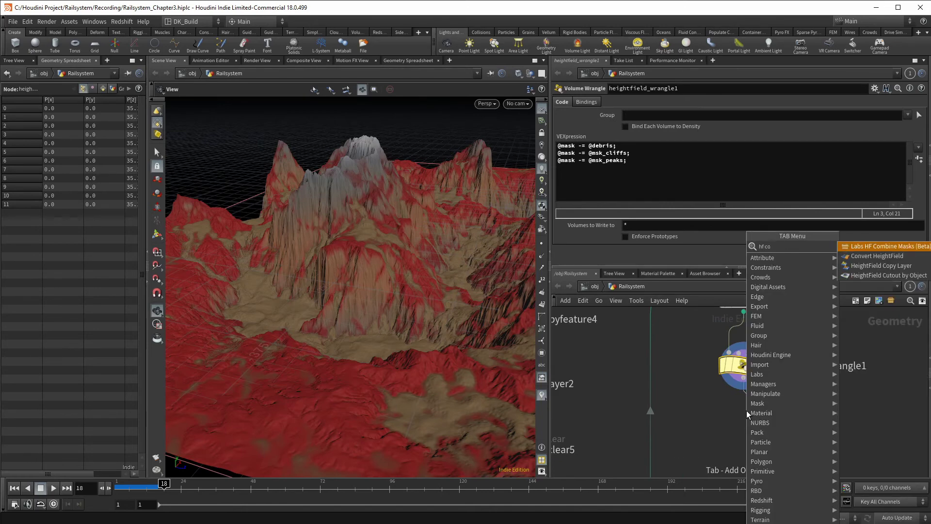
key(Return)
click(790, 422)
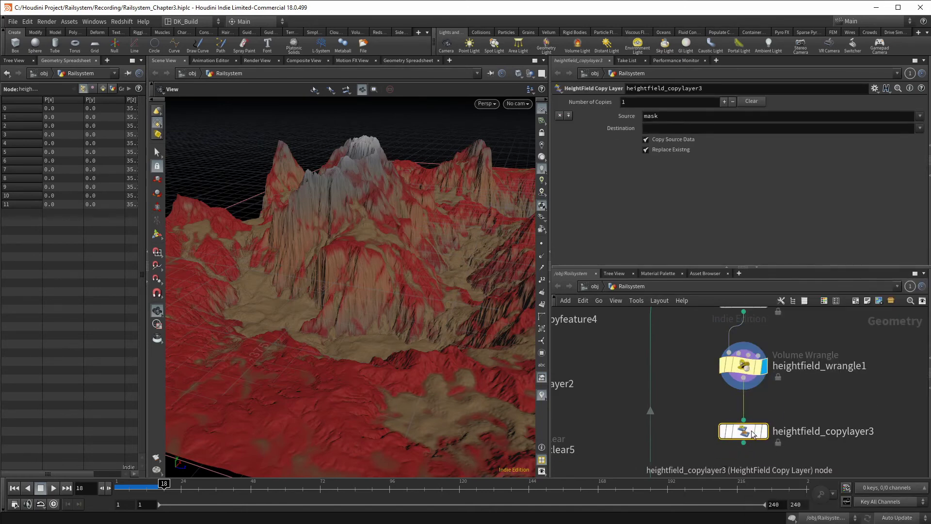
click(678, 128)
text(msk_sandy)
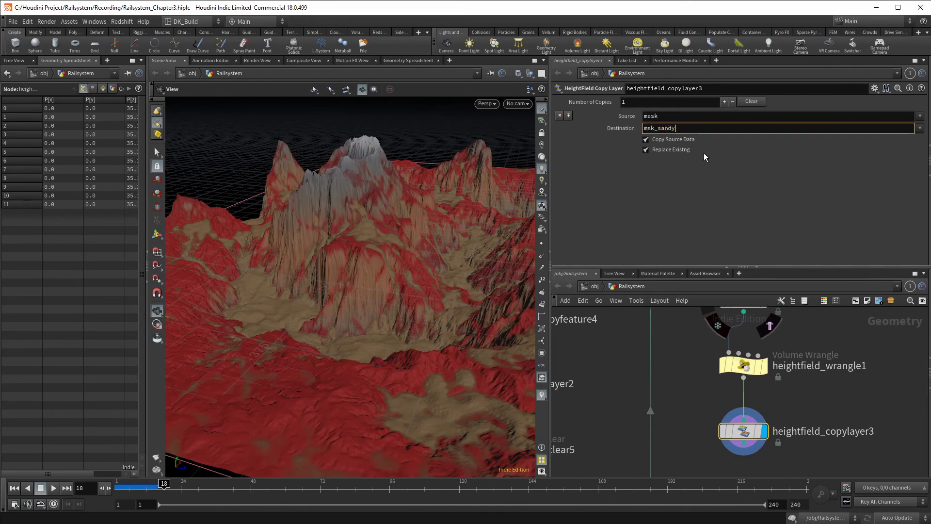
key(Return)
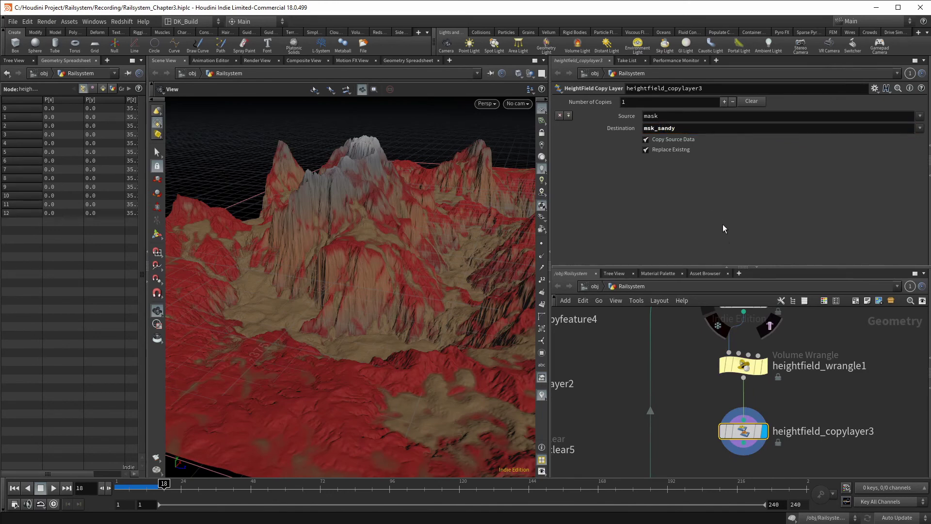
Add a HeightField Mask Clear node after the msk_sandy copy layer node and display it.
middle_drag(787, 402, 744, 398)
key(Tab)
text(hf mask c)
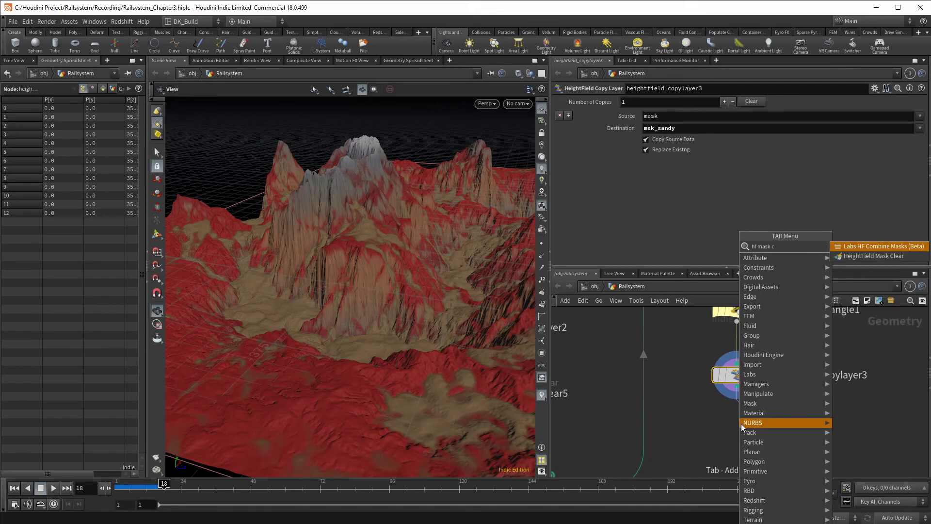
key(Down)
key(Return)
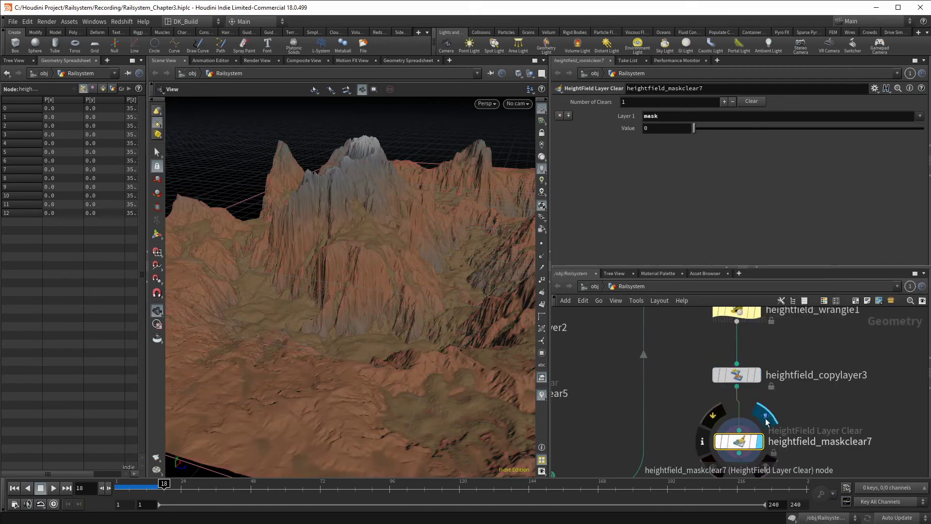
Lay out the peaks and sandy mask node columns neatly and move the sandy column closer to the peaks column.
scroll(844, 412, down, 5)
drag(719, 348, 708, 410)
key(l)
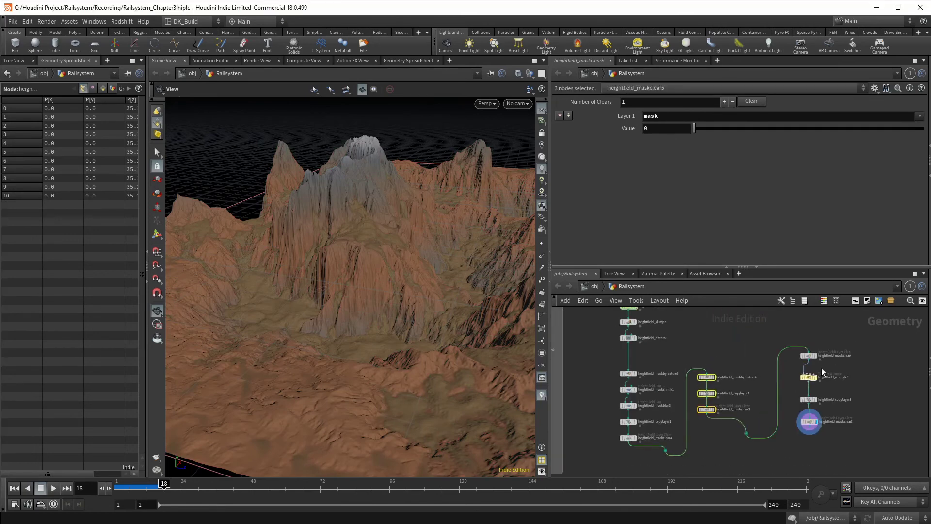
drag(822, 336, 798, 456)
key(l)
drag(812, 388, 790, 395)
scroll(834, 435, up, 4)
middle_drag(783, 433, 794, 382)
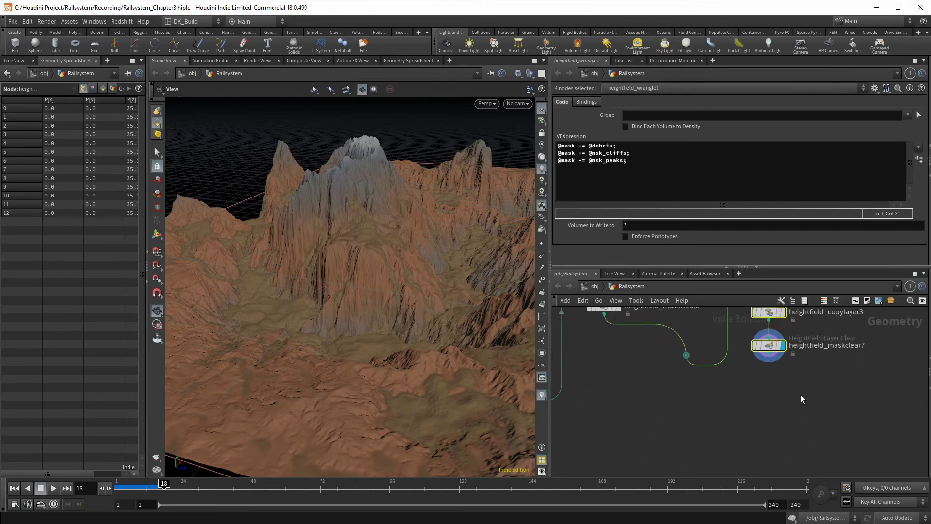
Add a Null node after the last mask clear node and rename it 03_HF_Detail.
click(769, 360)
key(Tab)
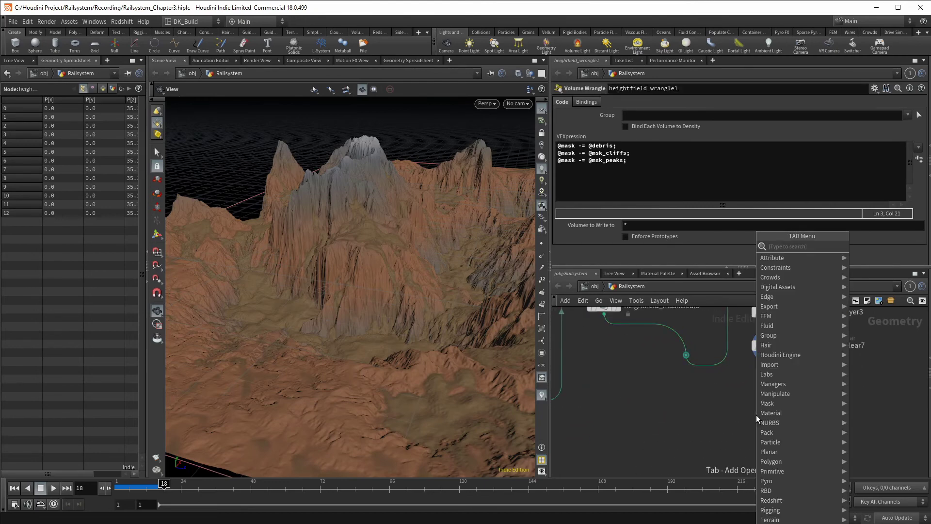
text(null)
key(Return)
double_click(778, 426)
text(03_)
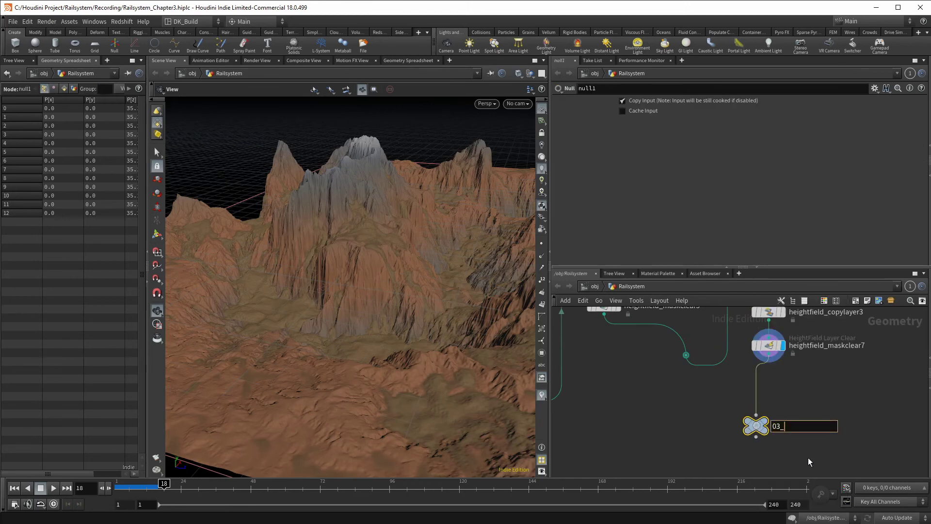
text(HF_Detail)
key(Return)
Colour the 03_HF_Detail null green and place it below and to the side of the node chain.
key(c)
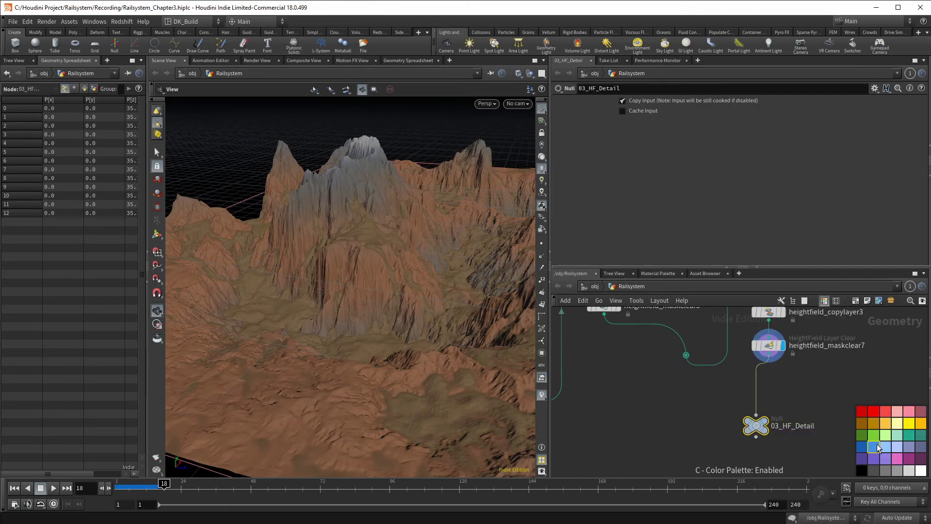
scroll(757, 429, down, 4)
drag(758, 428, 717, 451)
Add a Convert HeightField node branching from the last mask clear node and display it.
scroll(776, 436, up, 3)
key(Tab)
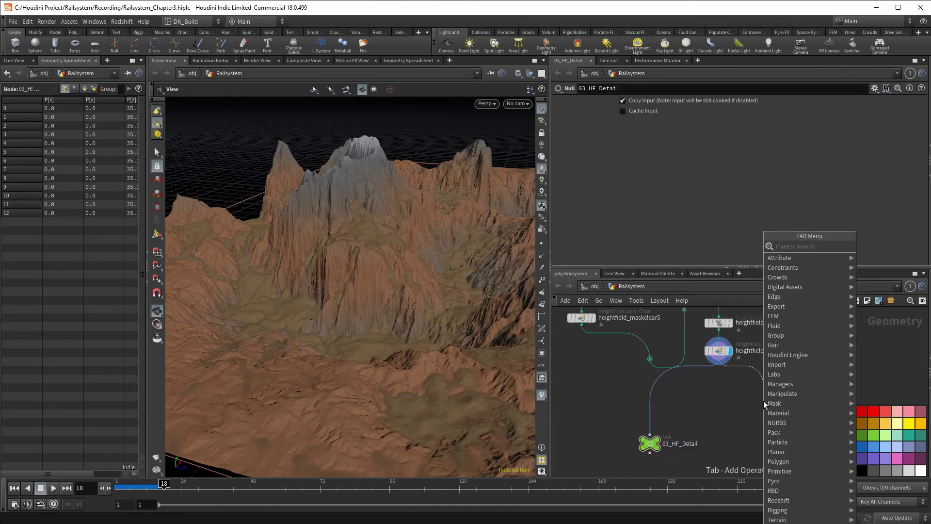
text(convert)
key(Down)
key(Return)
key(Return)
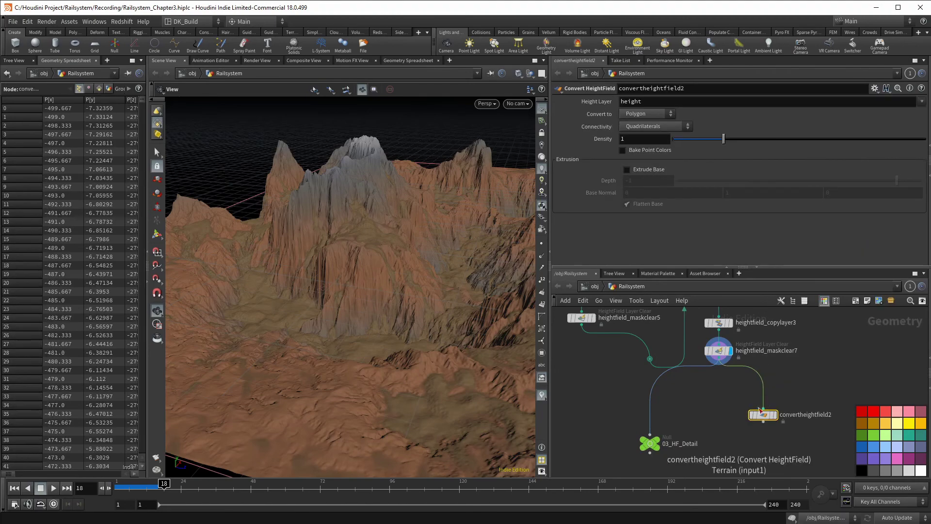
drag(762, 416, 769, 413)
click(781, 412)
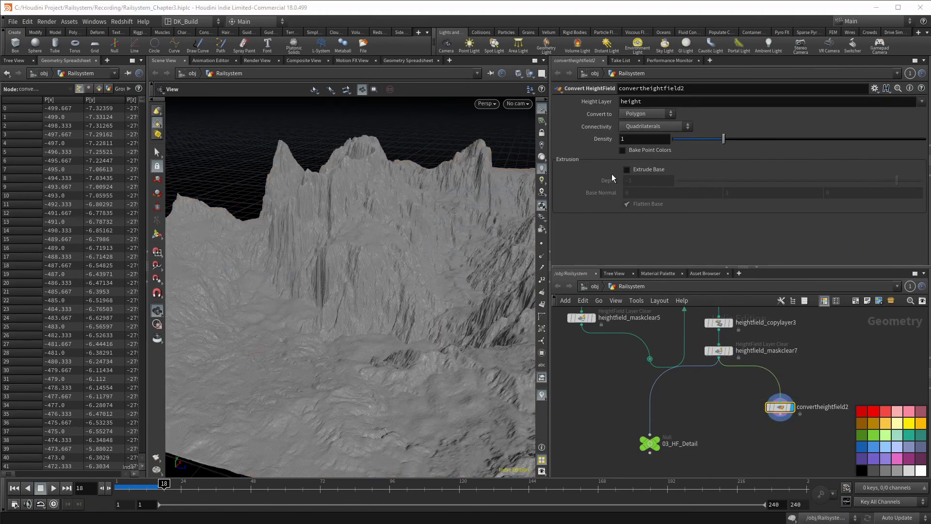
Enable Bake Point Colors on the Convert HeightField node and inspect the coloured polygon terrain.
click(623, 150)
drag(401, 241, 367, 261)
scroll(756, 367, up, 4)
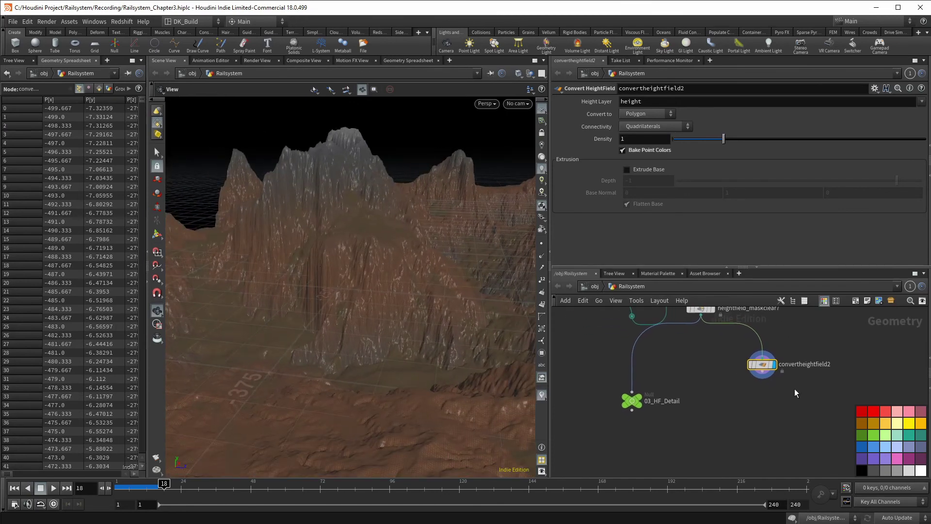
Open the Convert HeightField node's information window and move it clear to read its point attributes.
mouse_move(756, 356)
click(724, 354)
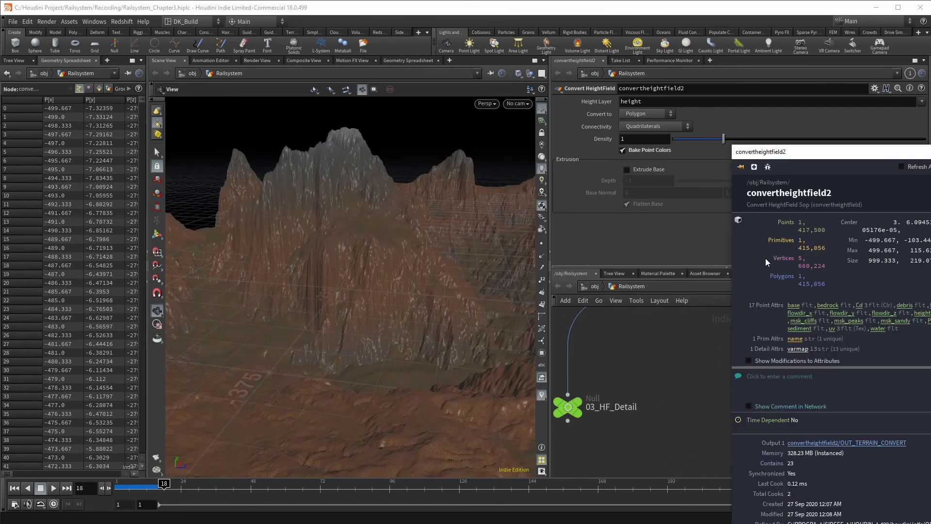
drag(790, 151, 606, 121)
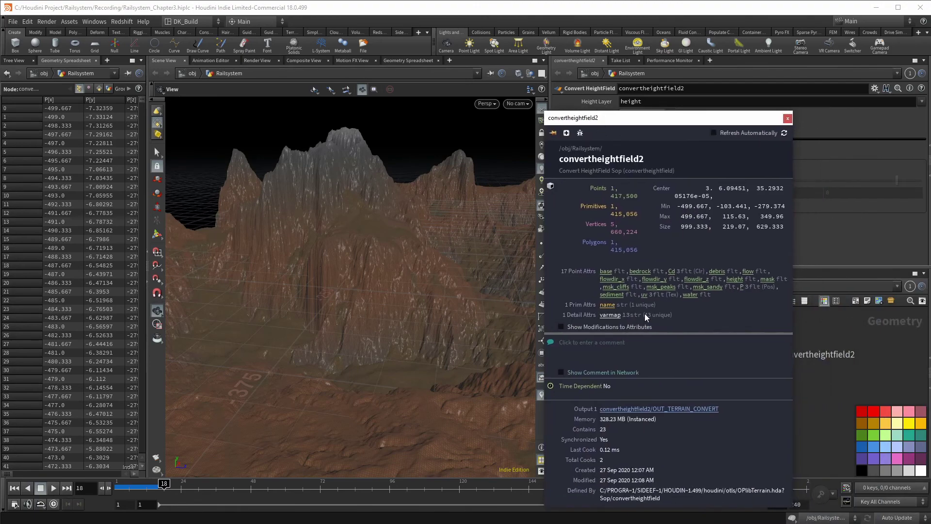
Close the node information window, then add a Clean node below the Convert HeightField node and display it.
click(788, 119)
key(Tab)
text(c)
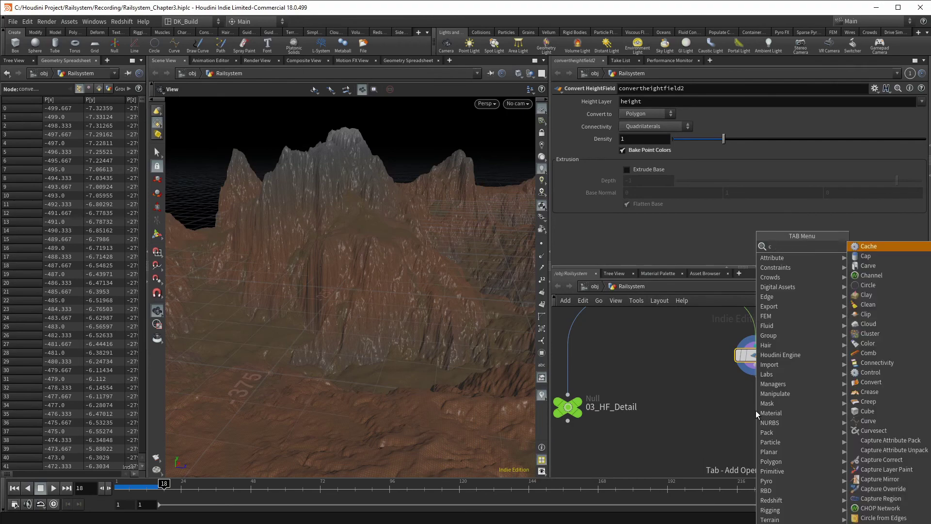
text(lea)
key(Return)
click(755, 410)
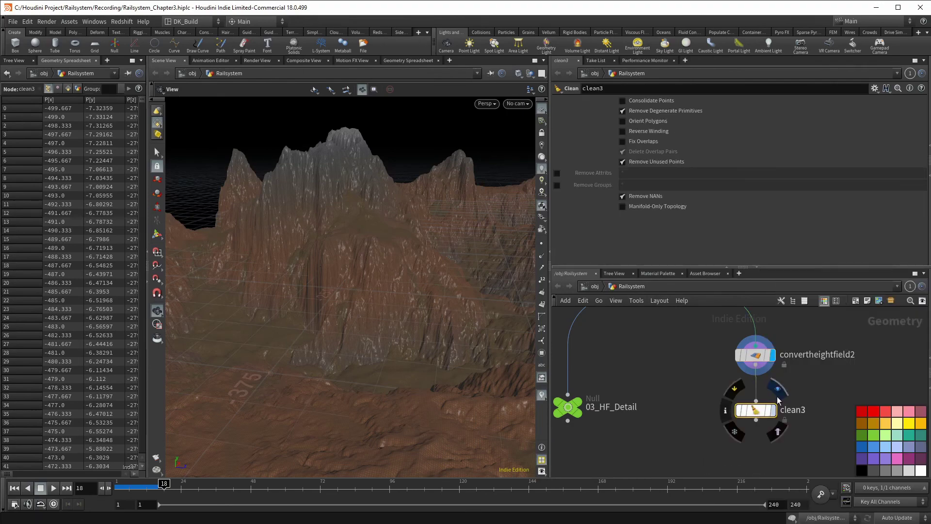
click(778, 393)
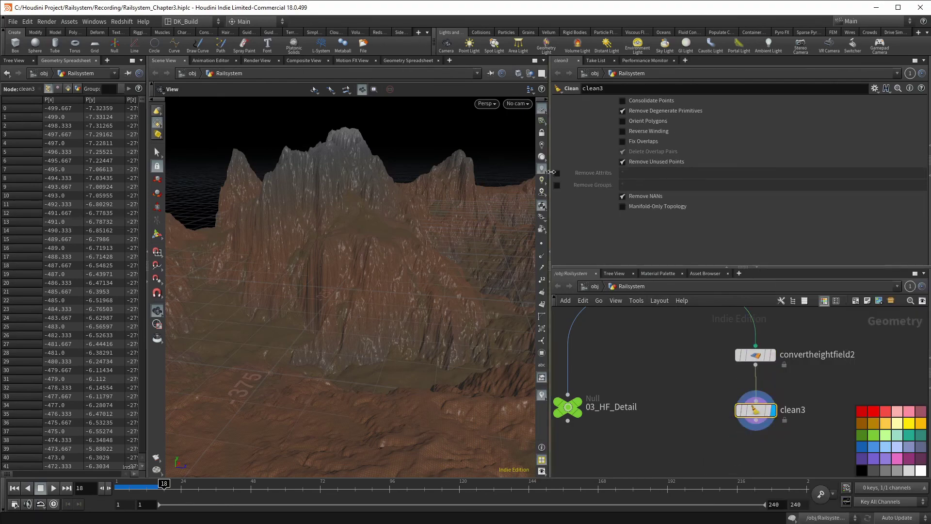
Enable Remove Attribs on the Clean node and set its pattern to "*, ^N, ^uv, ^Cd, ^msk*, ^debris".
click(557, 174)
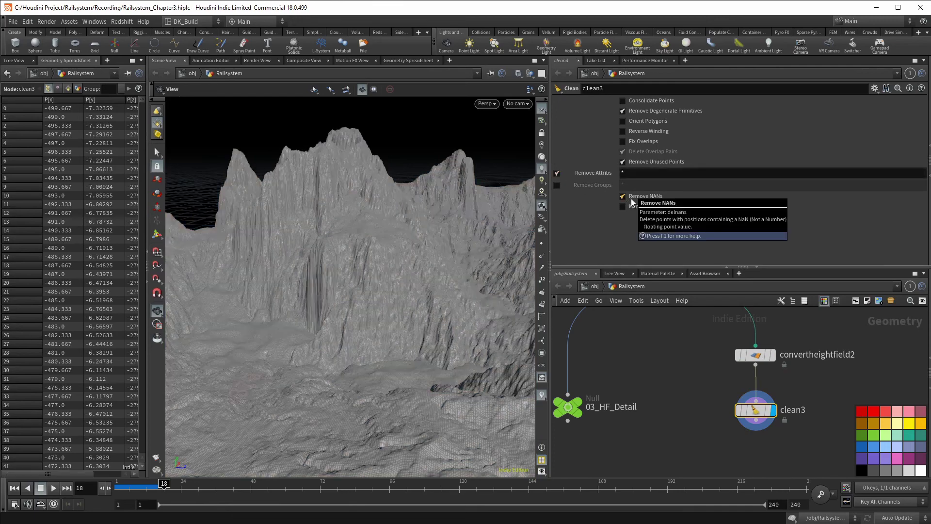
click(698, 173)
text(, ^)
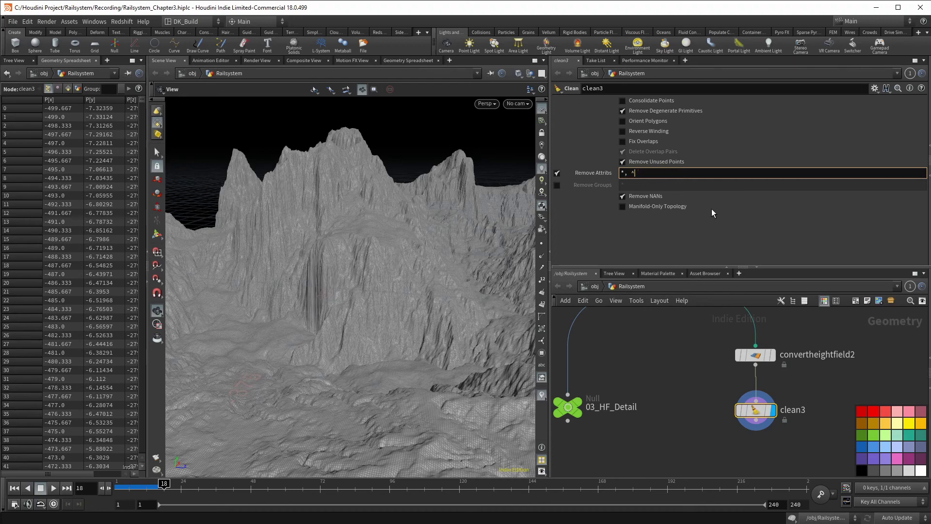
text(N, ^uv, ^Cd)
key(Return)
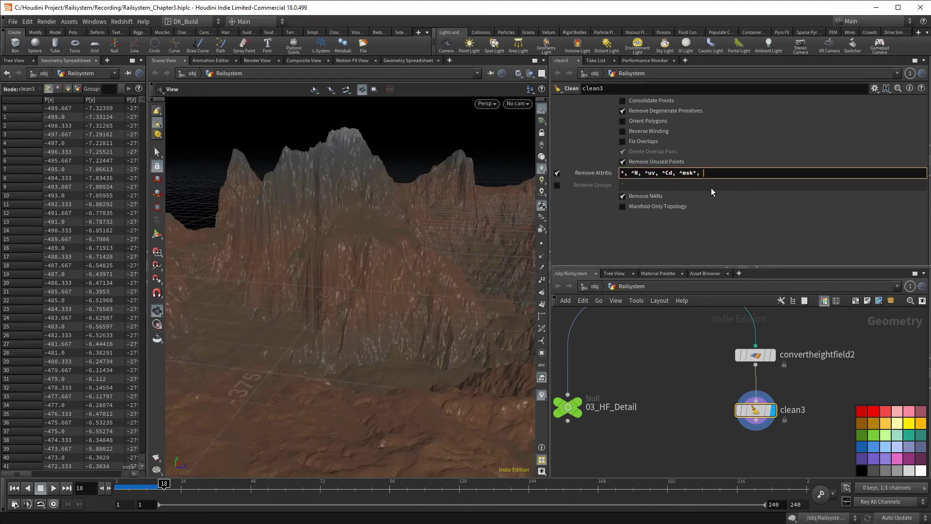
text(^msk*, ^debris)
key(Return)
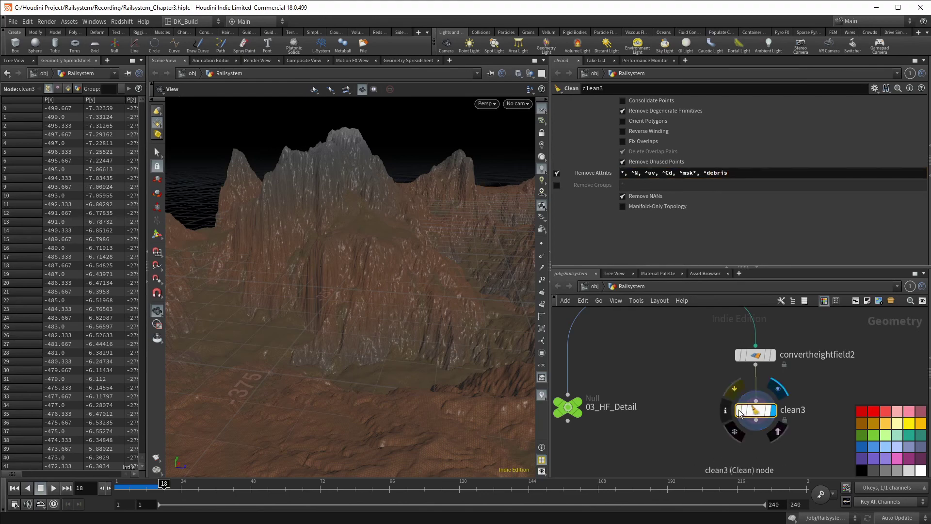
Check the remaining point attributes in the Clean node's information window and close it.
click(726, 410)
drag(801, 226, 667, 181)
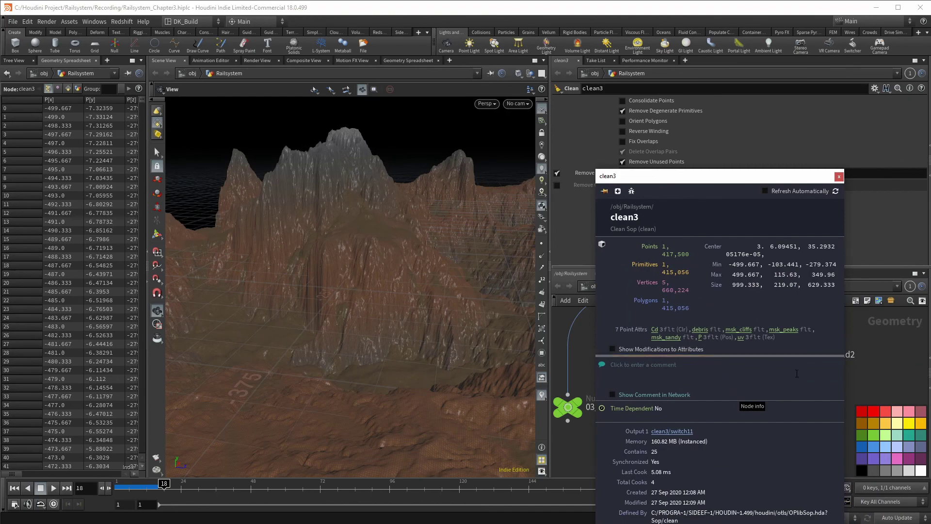
click(838, 177)
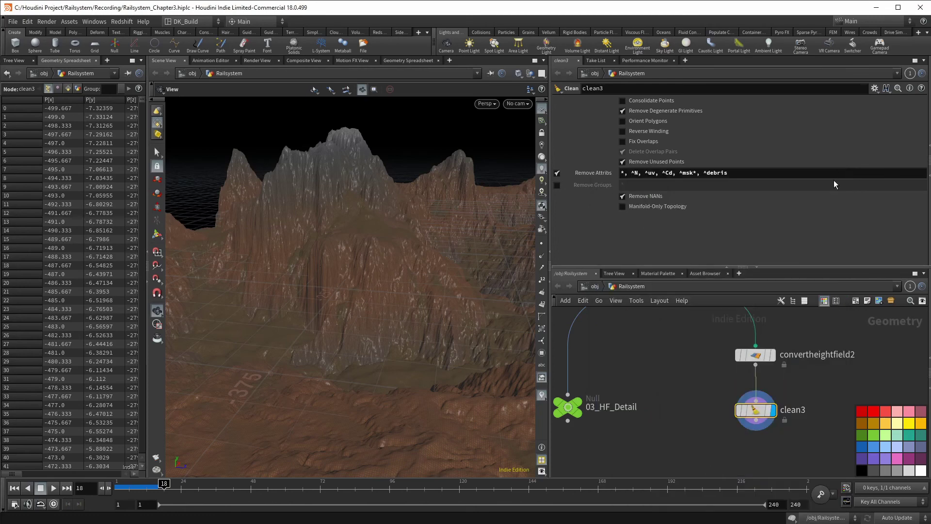
Add a Normal node below the Clean node and display it.
middle_drag(820, 403, 807, 302)
scroll(749, 325, up, 1)
middle_drag(749, 326, 747, 366)
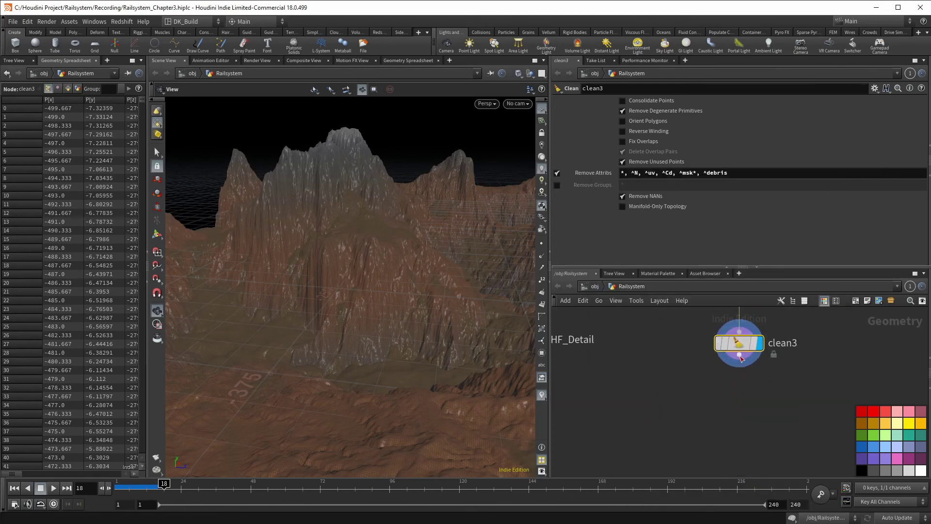
key(Tab)
text(normal)
key(Return)
click(740, 392)
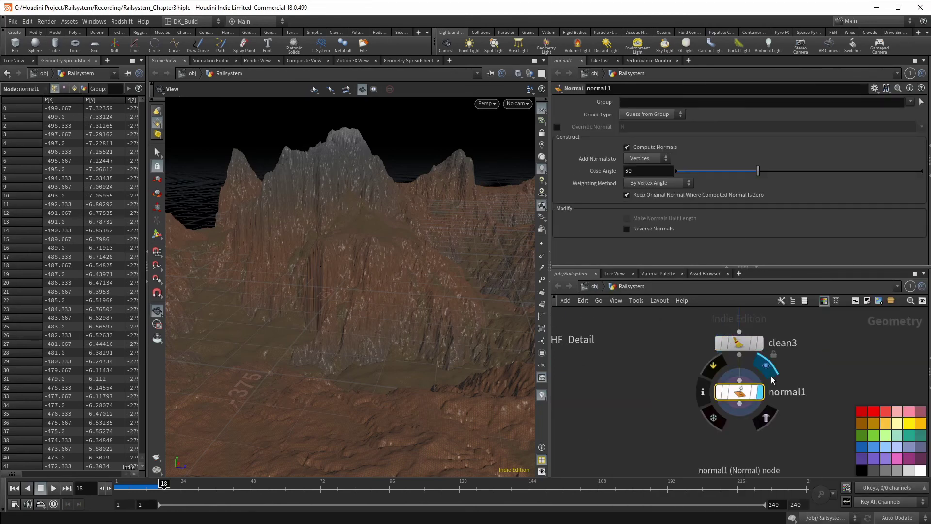
Set the Normal node to add normals to Points with the By Face Area weighting method.
click(636, 159)
click(634, 163)
click(645, 183)
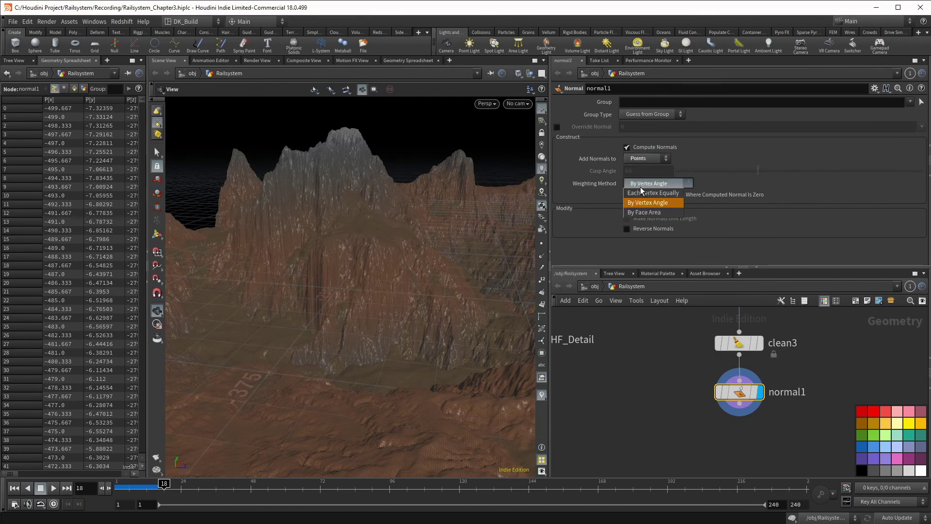
click(647, 213)
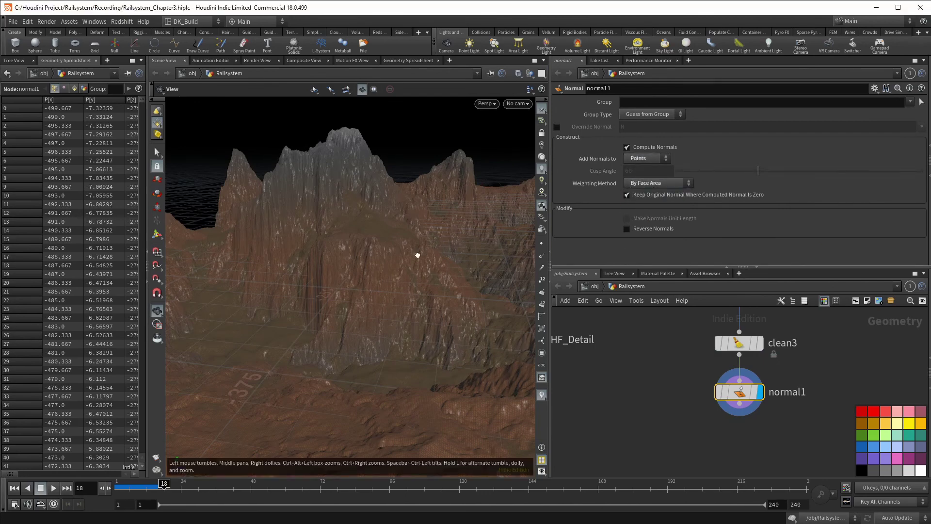
drag(417, 253, 345, 250)
Add a Null node after the Normal node and name it 03_detailled_poly_terrain.
click(739, 403)
key(Tab)
text(null)
key(Return)
key(Return)
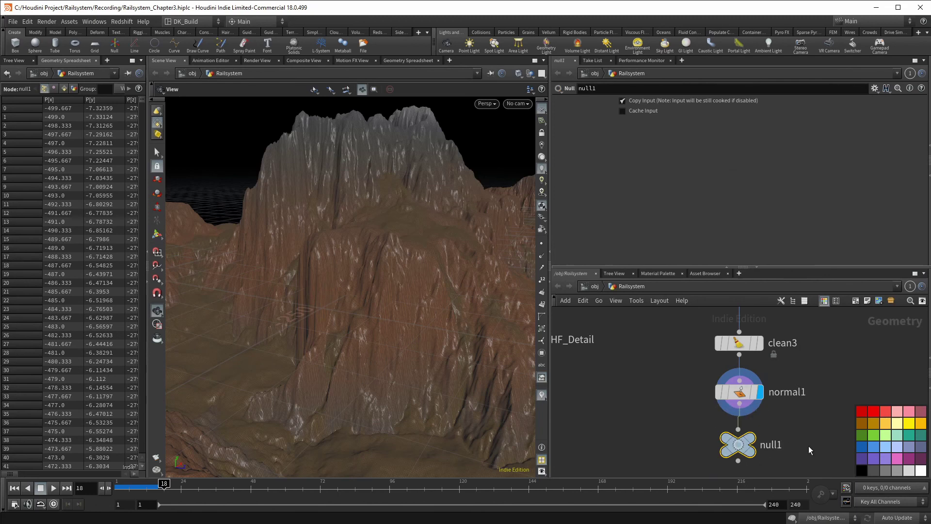
click(773, 446)
text(03_detailled_poly_terrain)
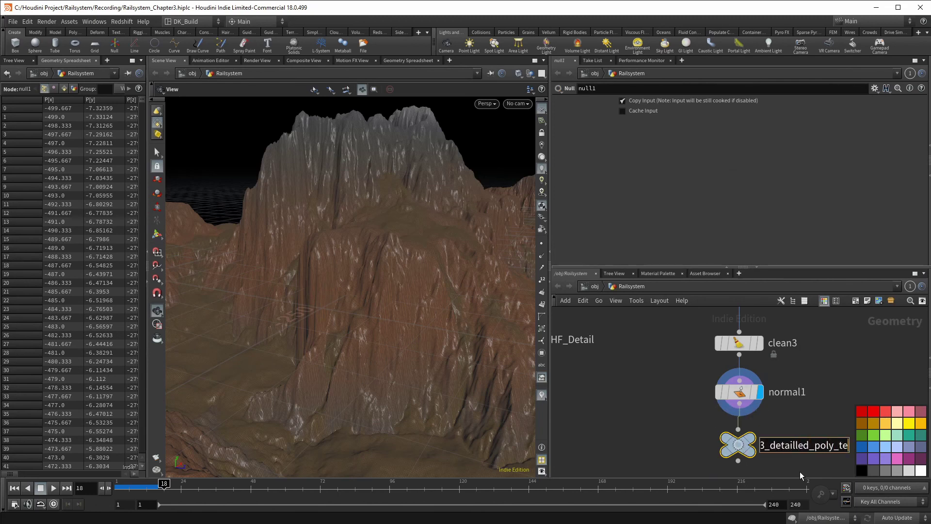
key(Return)
Colour the 03_detailled_poly_terrain null green and display it.
click(876, 437)
scroll(805, 432, down, 1)
middle_drag(804, 429, 754, 386)
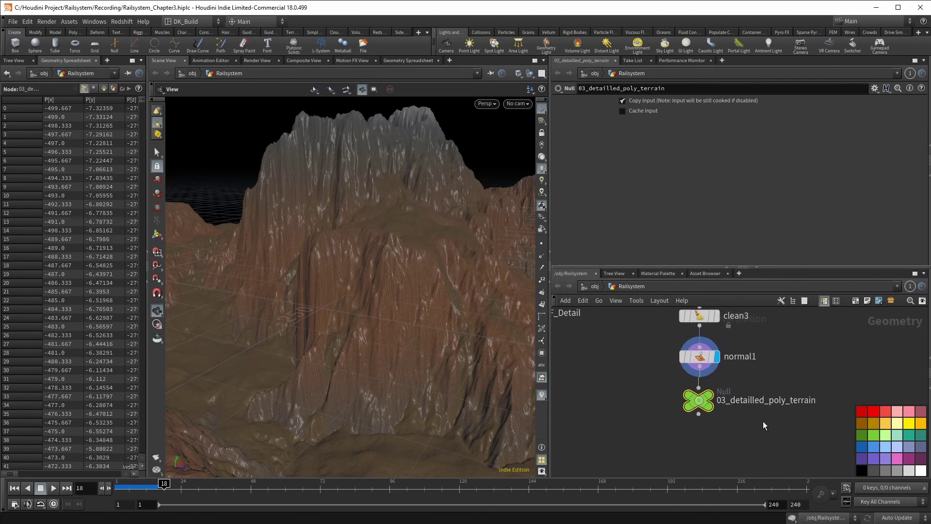
mouse_move(720, 383)
Select all nodes of the detailed terrain chain and enclose them in a network box.
scroll(721, 385, down, 8)
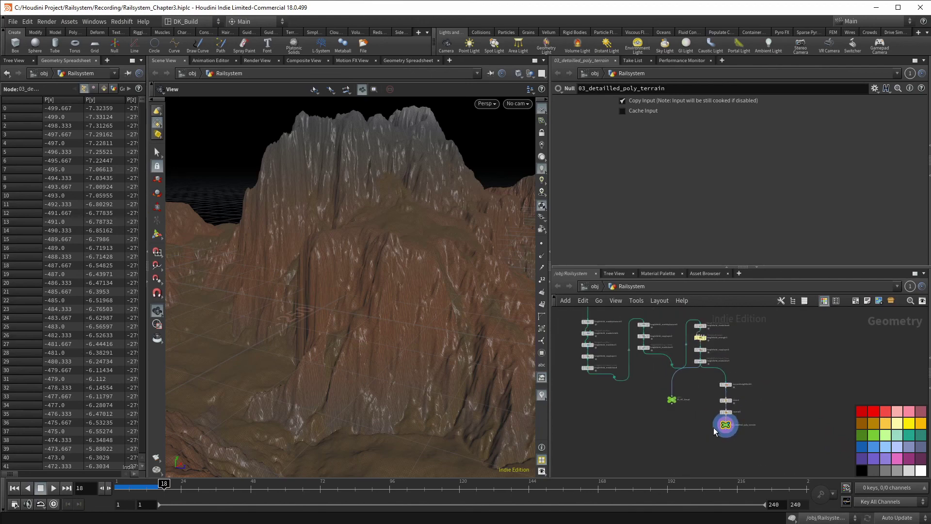
scroll(712, 436, down, 1)
drag(746, 450, 643, 318)
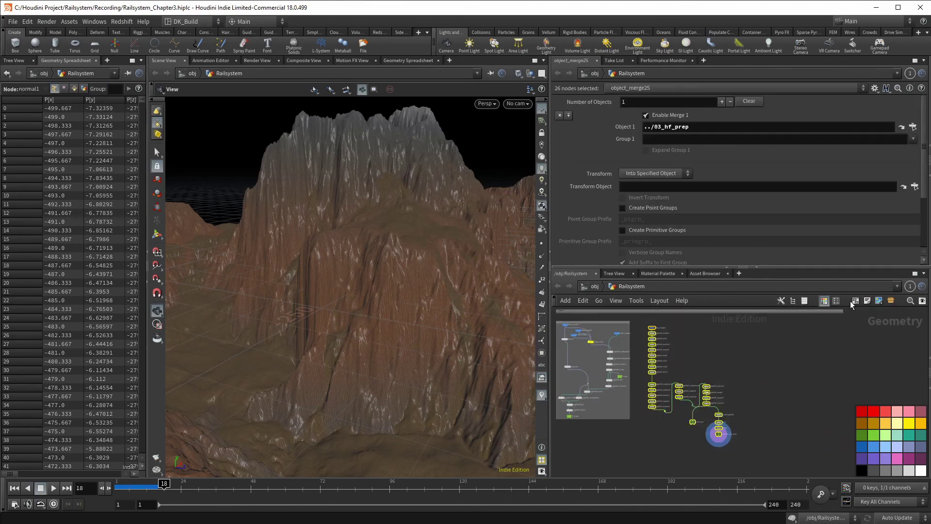
key(shift+o)
Title the new network box "Detailed Terrain".
scroll(640, 320, up, 5)
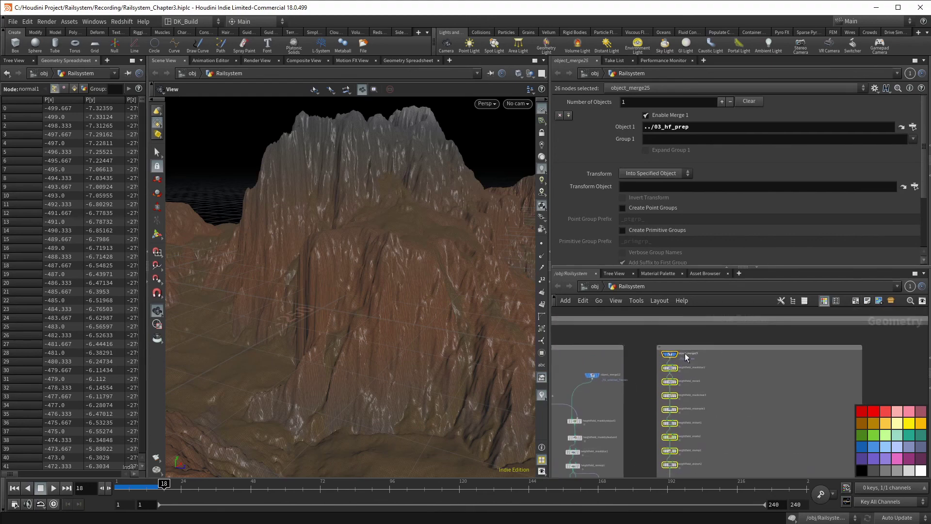
middle_drag(695, 349, 694, 349)
scroll(678, 351, up, 5)
double_click(723, 341)
text(Detailed Terrain)
key(Return)
Review the boxed node network and the finished detailed terrain in the viewport.
scroll(785, 378, down, 6)
middle_drag(871, 401, 842, 300)
click(838, 373)
scroll(833, 372, down, 2)
scroll(833, 373, down, 2)
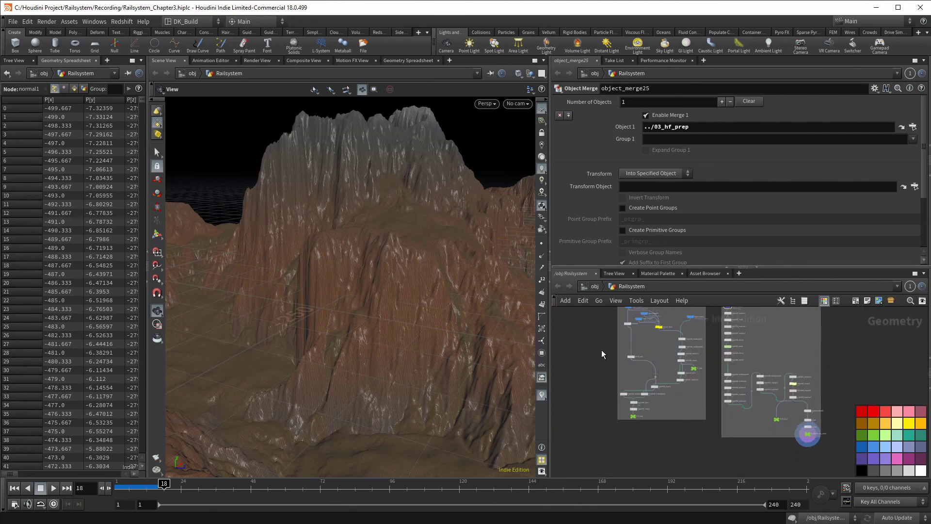
middle_drag(588, 346, 542, 379)
drag(444, 356, 416, 288)
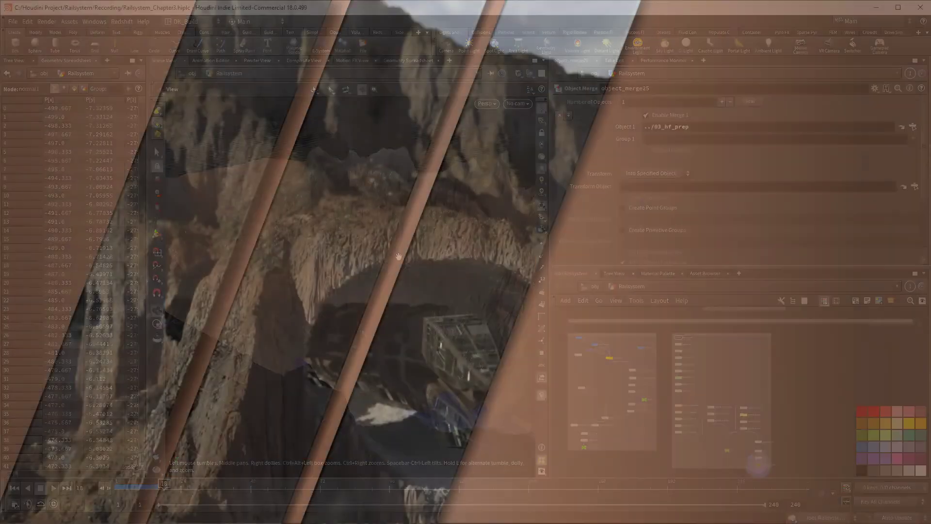